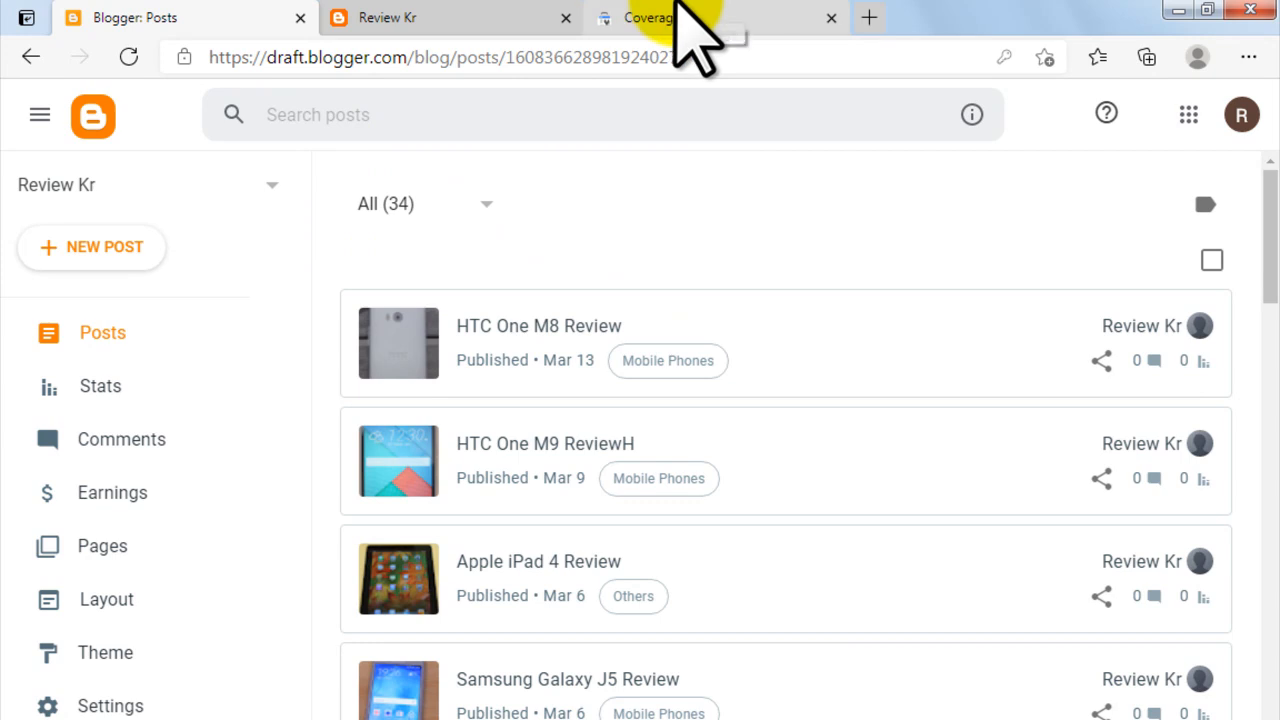
Open the Coverage report in Search Console and compare its valid pages with the Blogger post list.
{"action": "left_click", "coordinate": [676, 28]}
{"action": "left_click", "coordinate": [82, 255]}
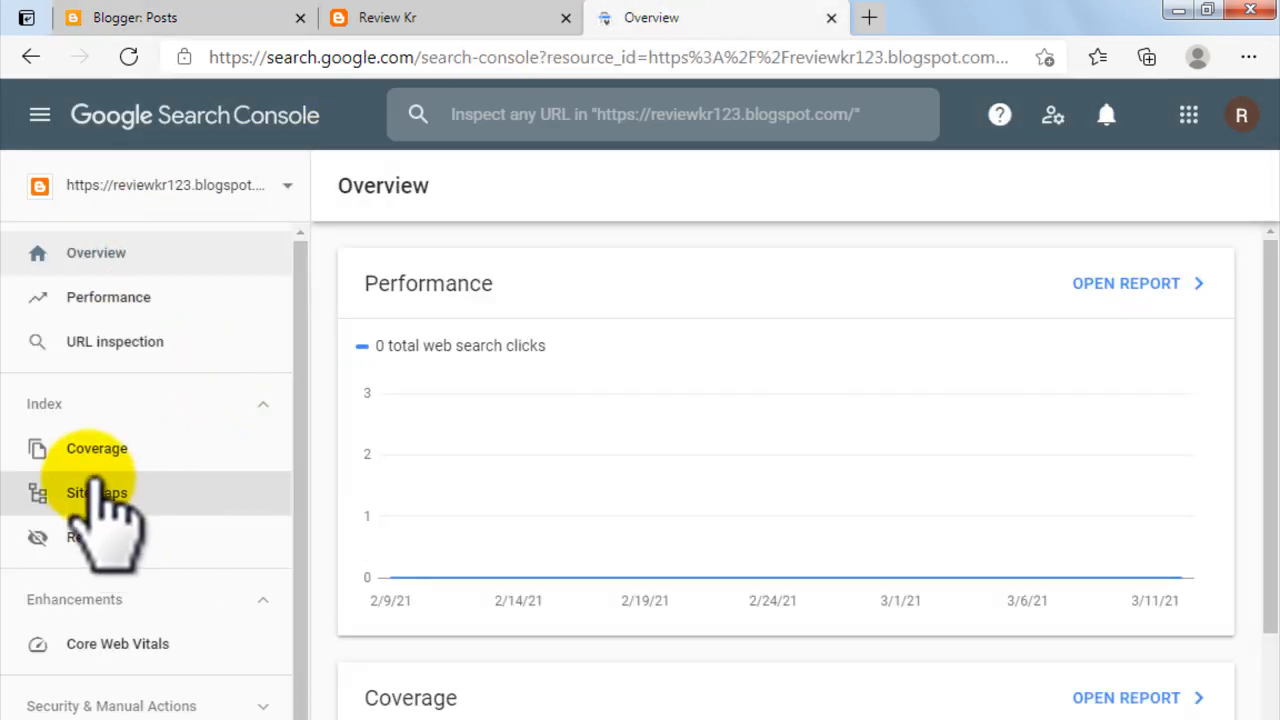
{"action": "left_click", "coordinate": [97, 452]}
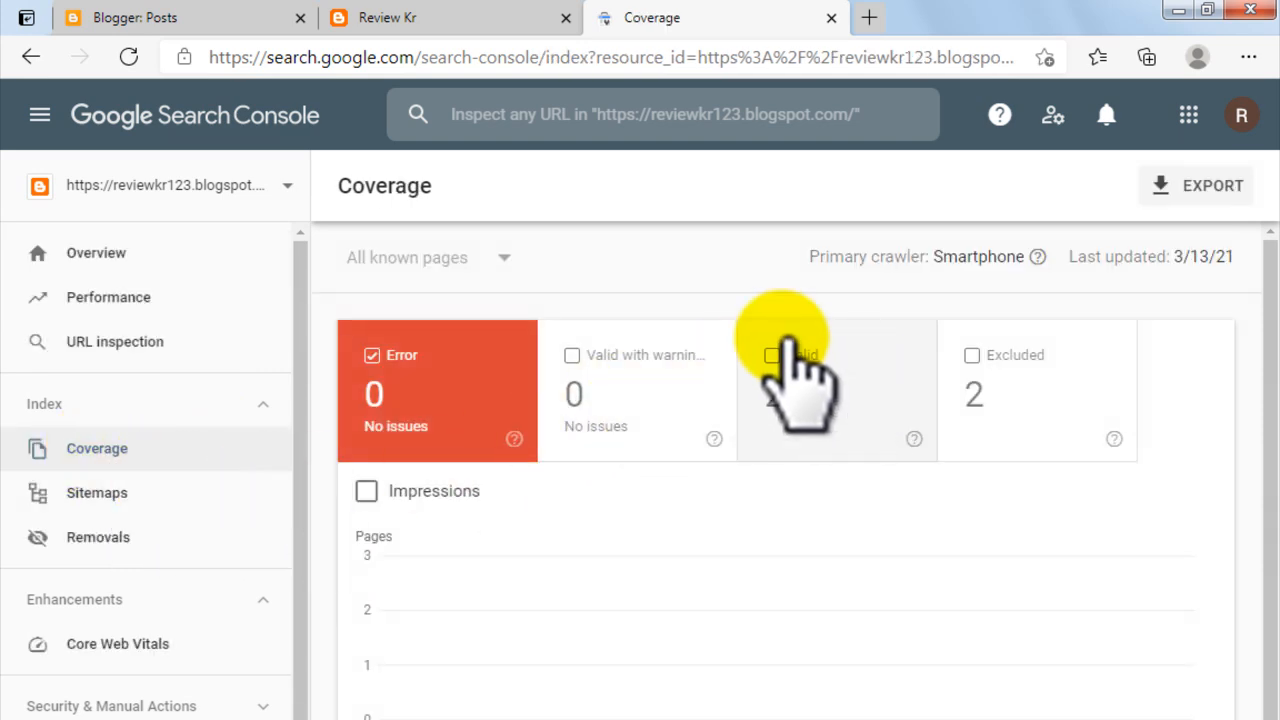
{"action": "left_click", "coordinate": [150, 18]}
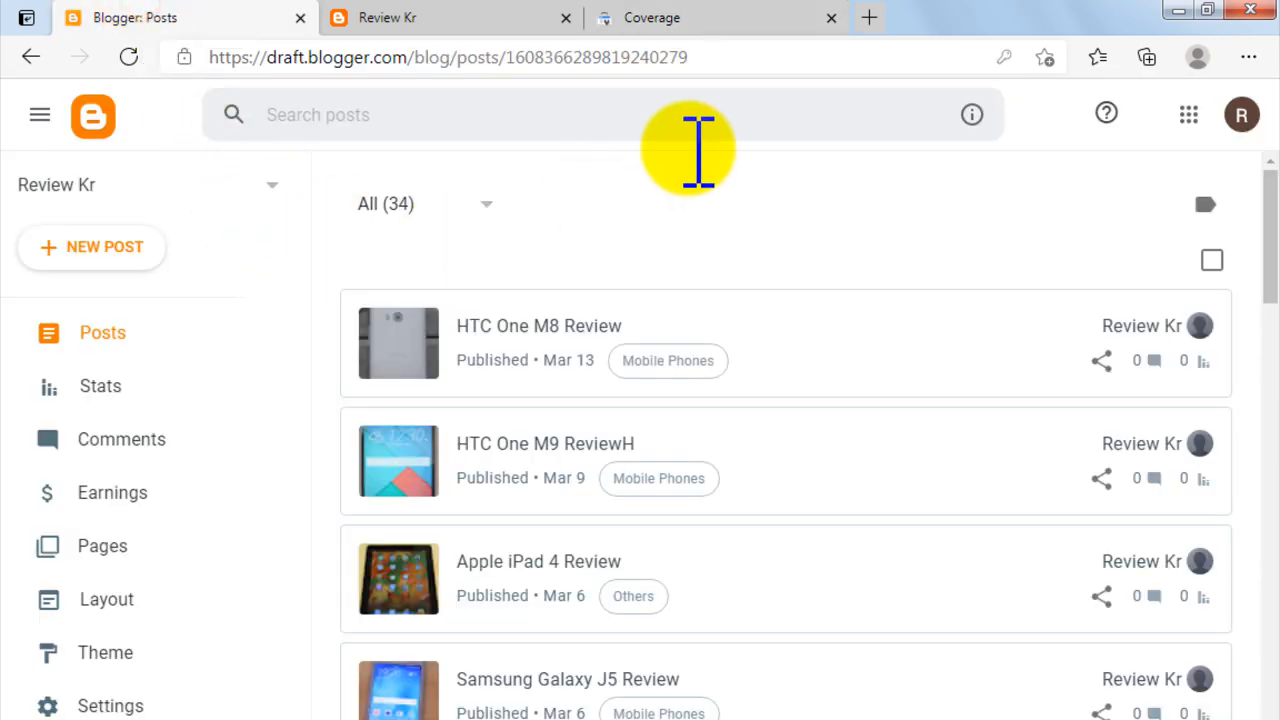
{"action": "left_click", "coordinate": [705, 14]}
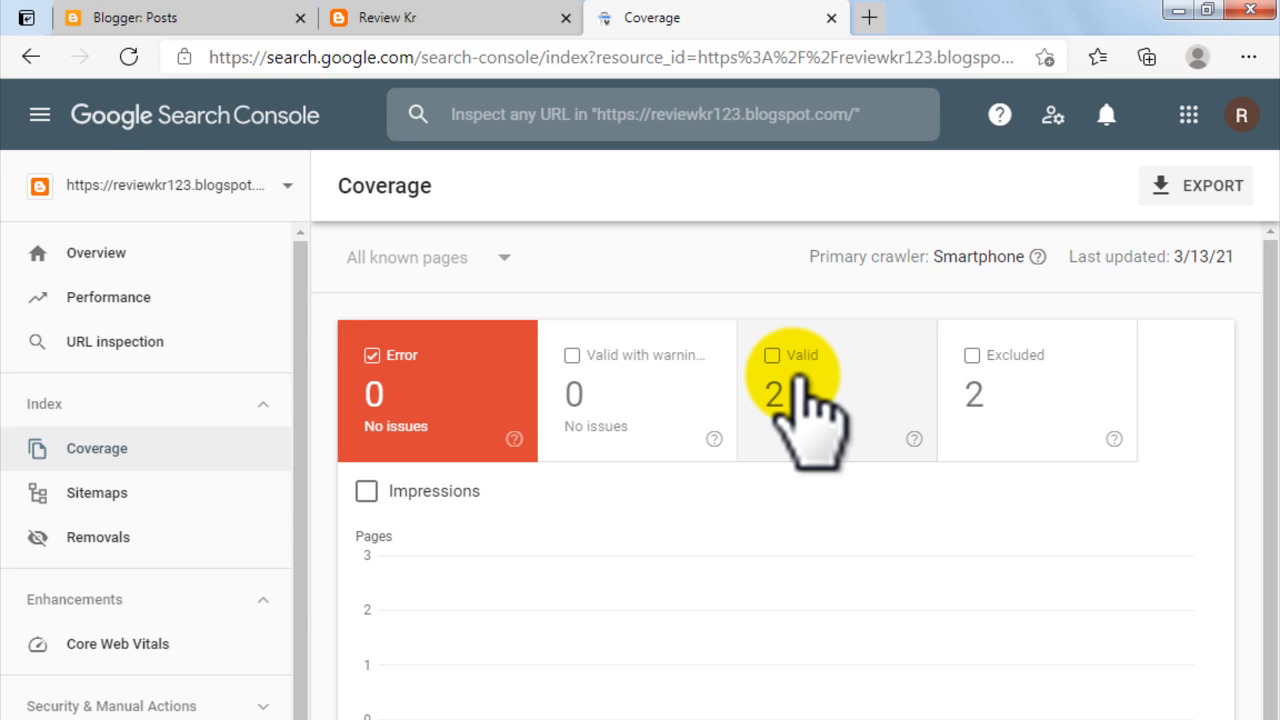
Check the submitted sitemap's discovered URLs in Search Console against the number of posts in Blogger.
{"action": "left_click", "coordinate": [97, 493]}
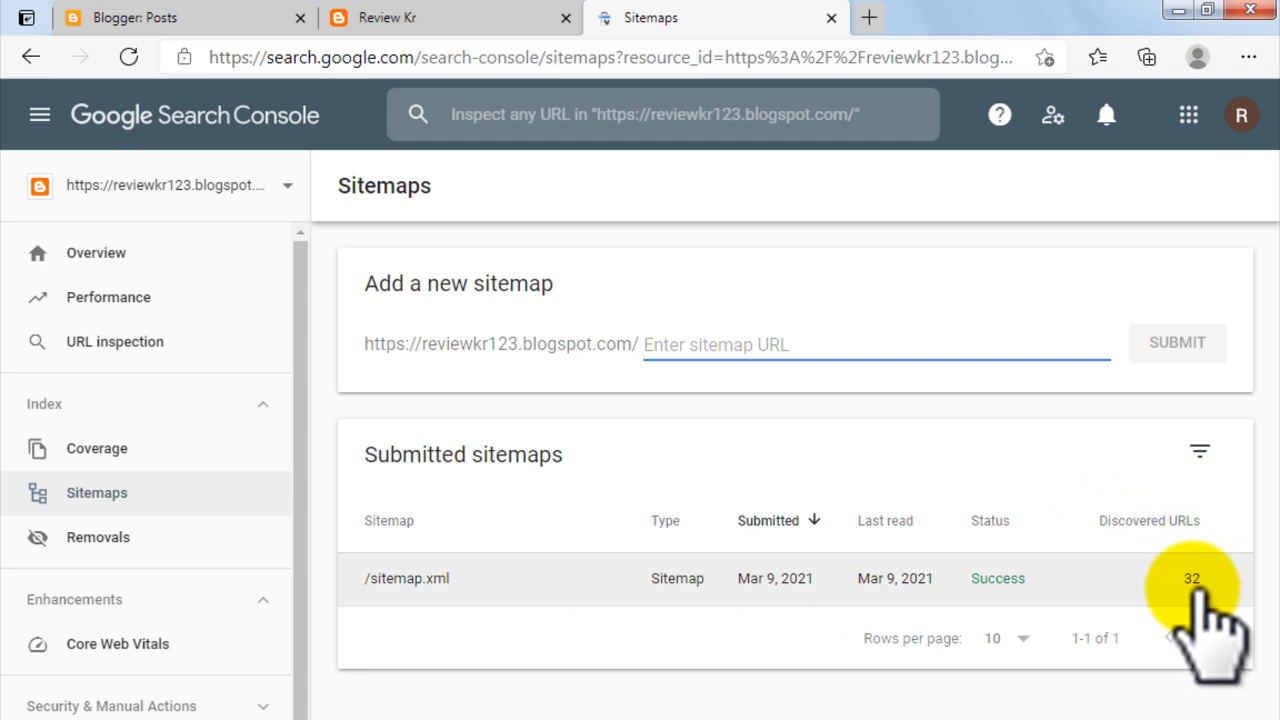
{"action": "left_click", "coordinate": [225, 14]}
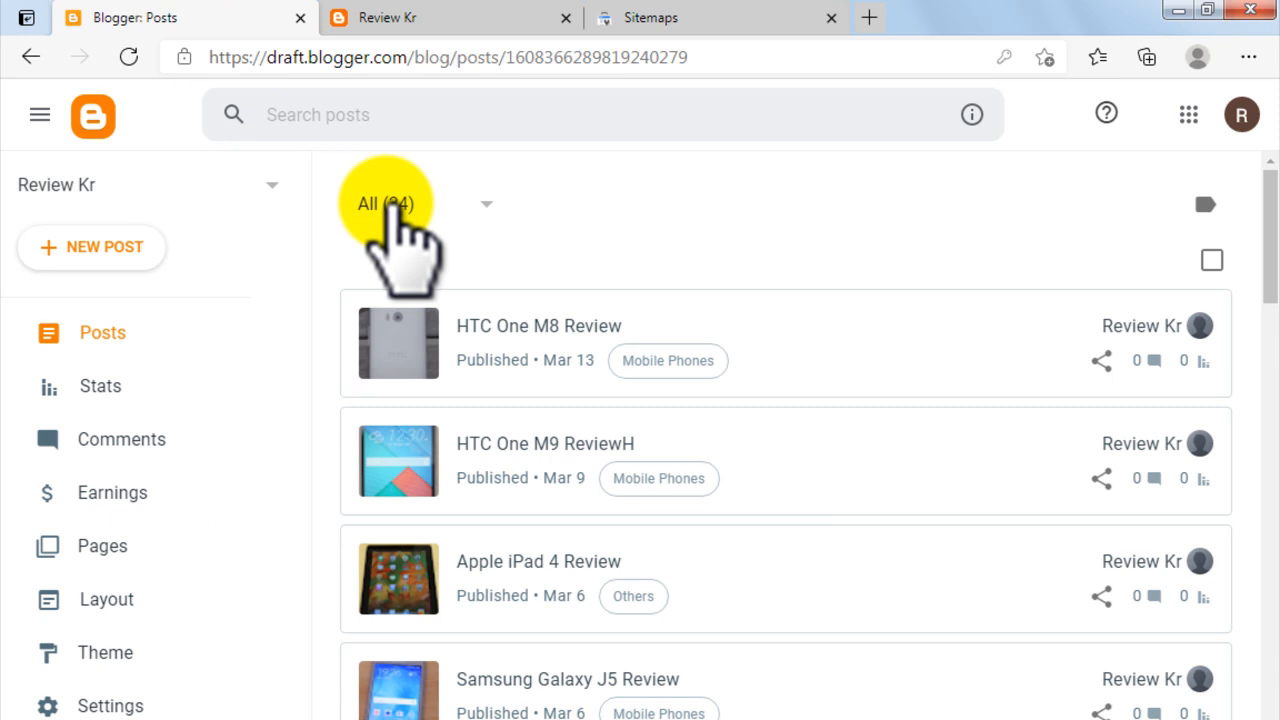
{"action": "left_click", "coordinate": [651, 18]}
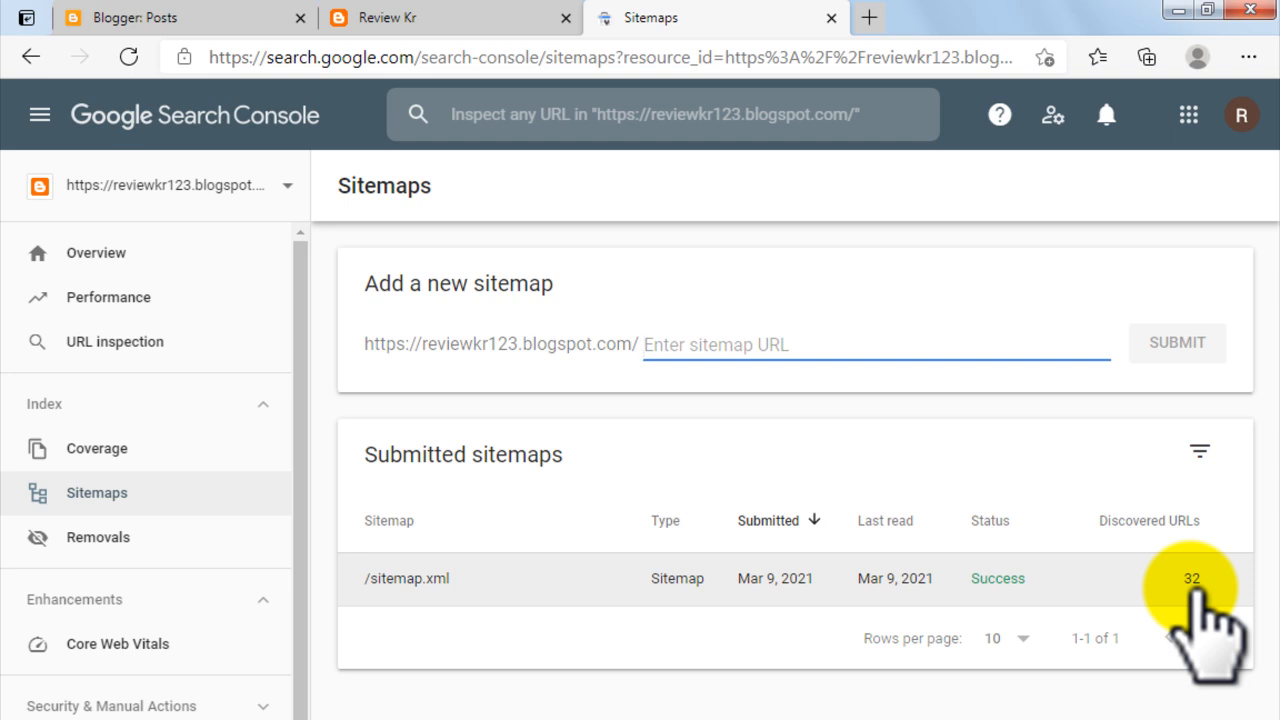
Submit sitemap.xml as a new sitemap for reviewkr123.blogspot.com and dismiss the confirmation.
{"action": "type", "text": "sitema"}
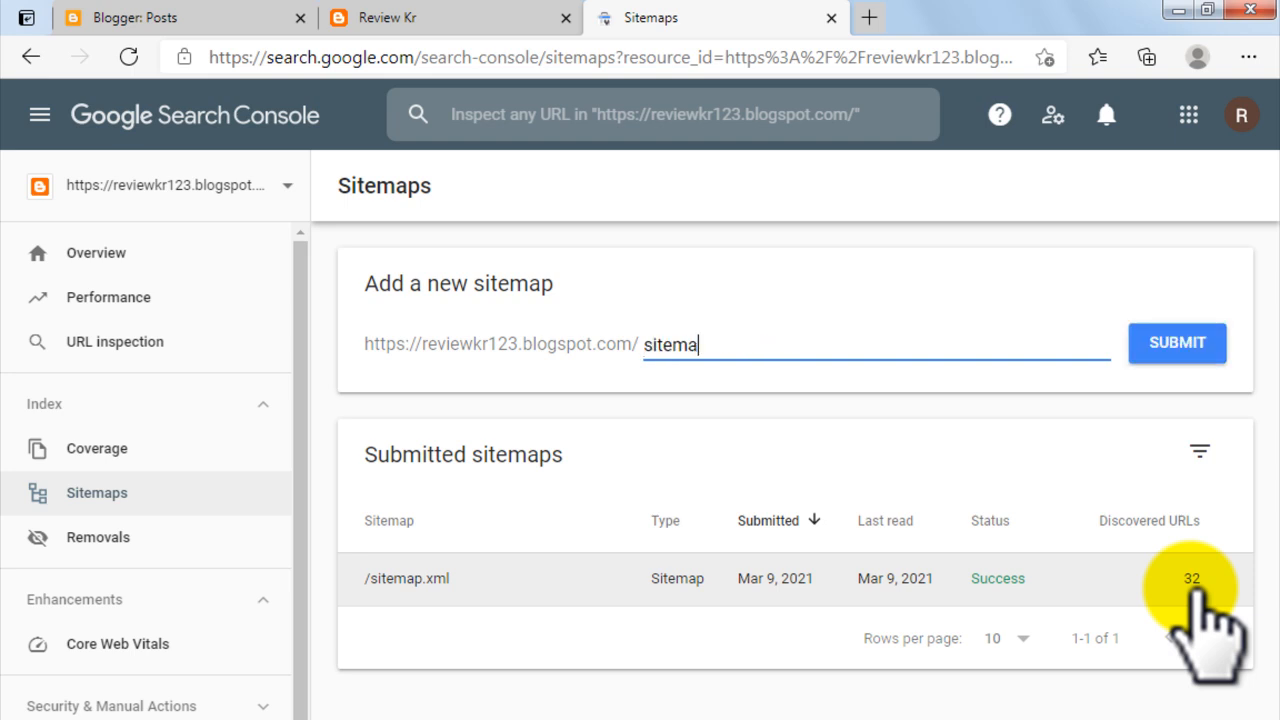
{"action": "type", "text": "p.xml"}
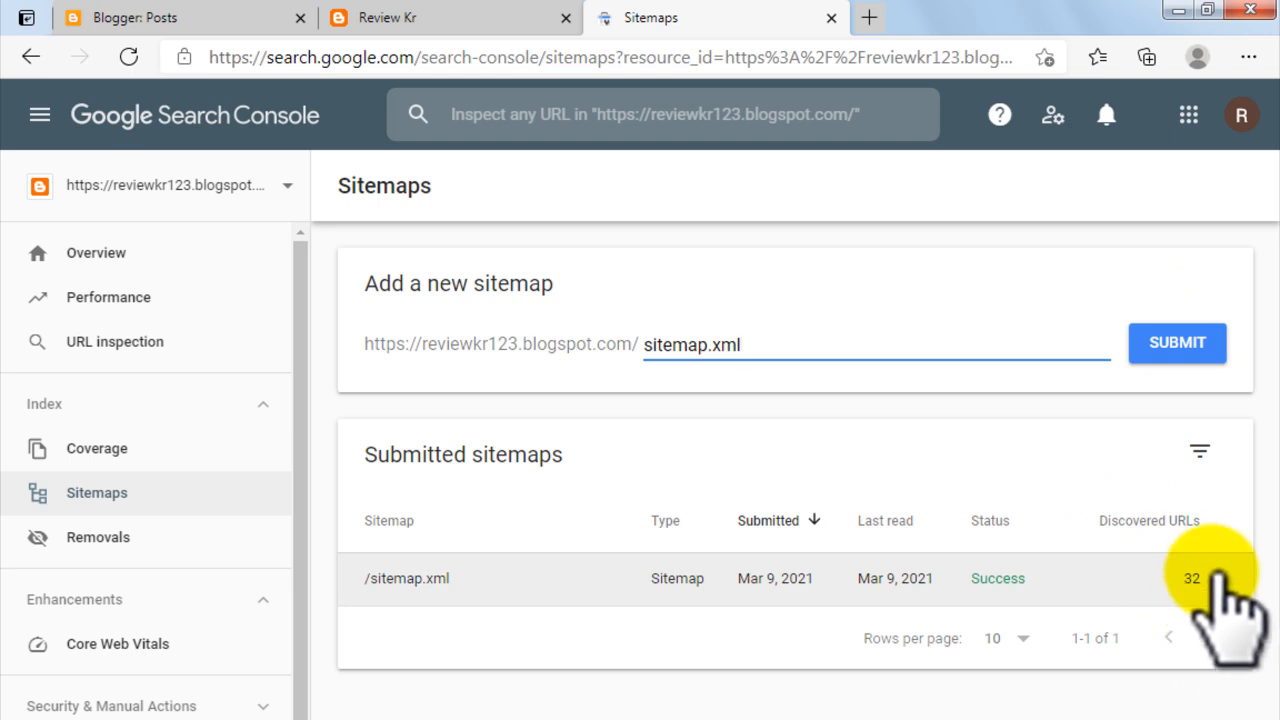
{"action": "left_click", "coordinate": [1165, 350]}
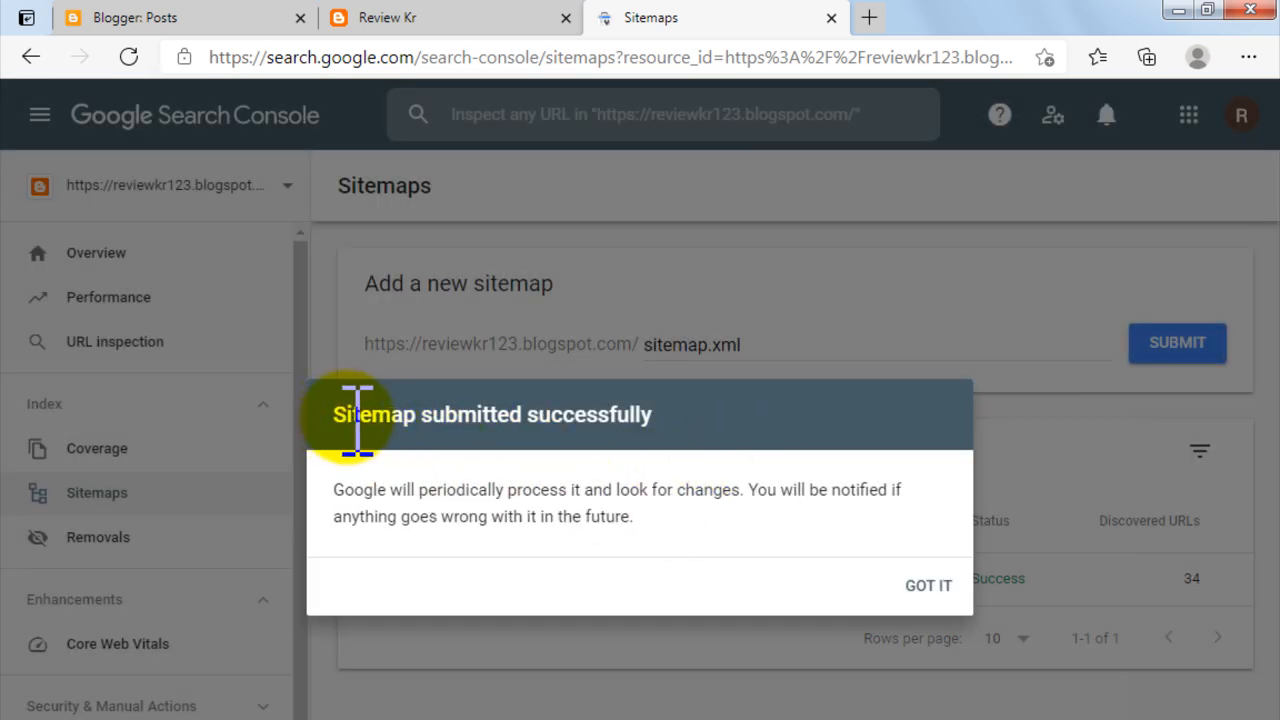
{"action": "left_click", "coordinate": [930, 588]}
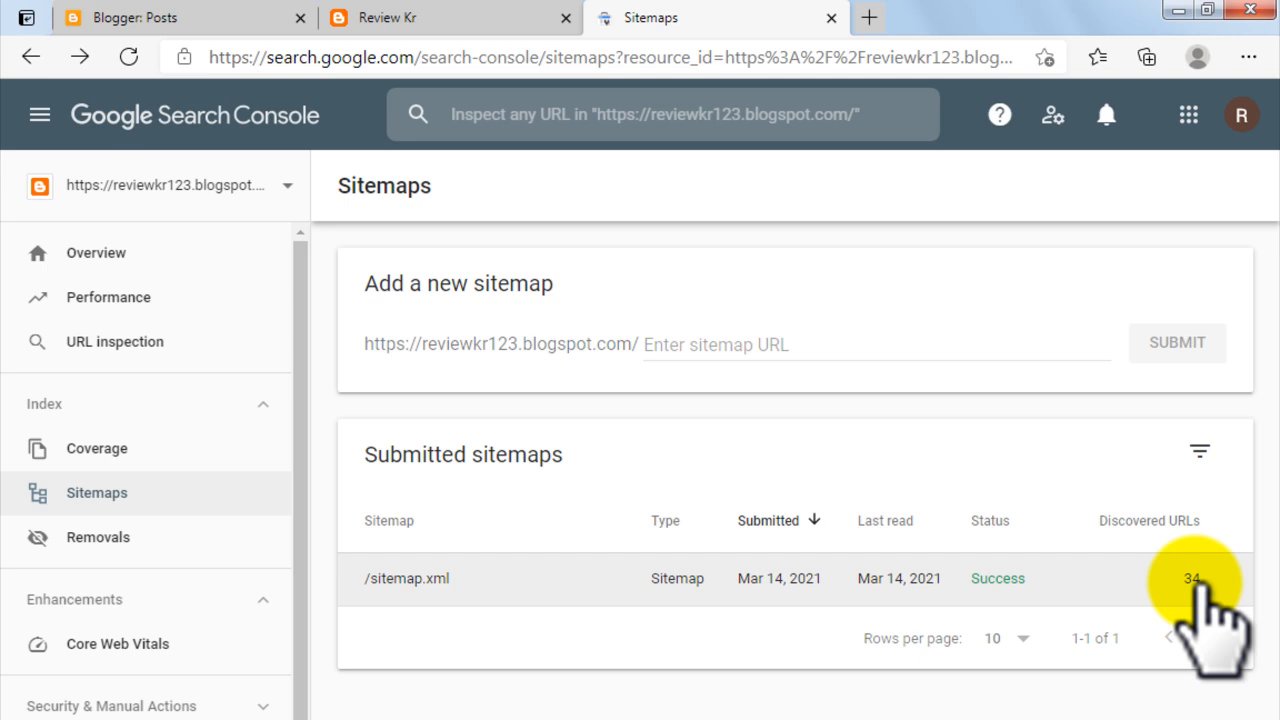
Return to the Coverage report and include the valid pages in its chart.
{"action": "left_click", "coordinate": [131, 446]}
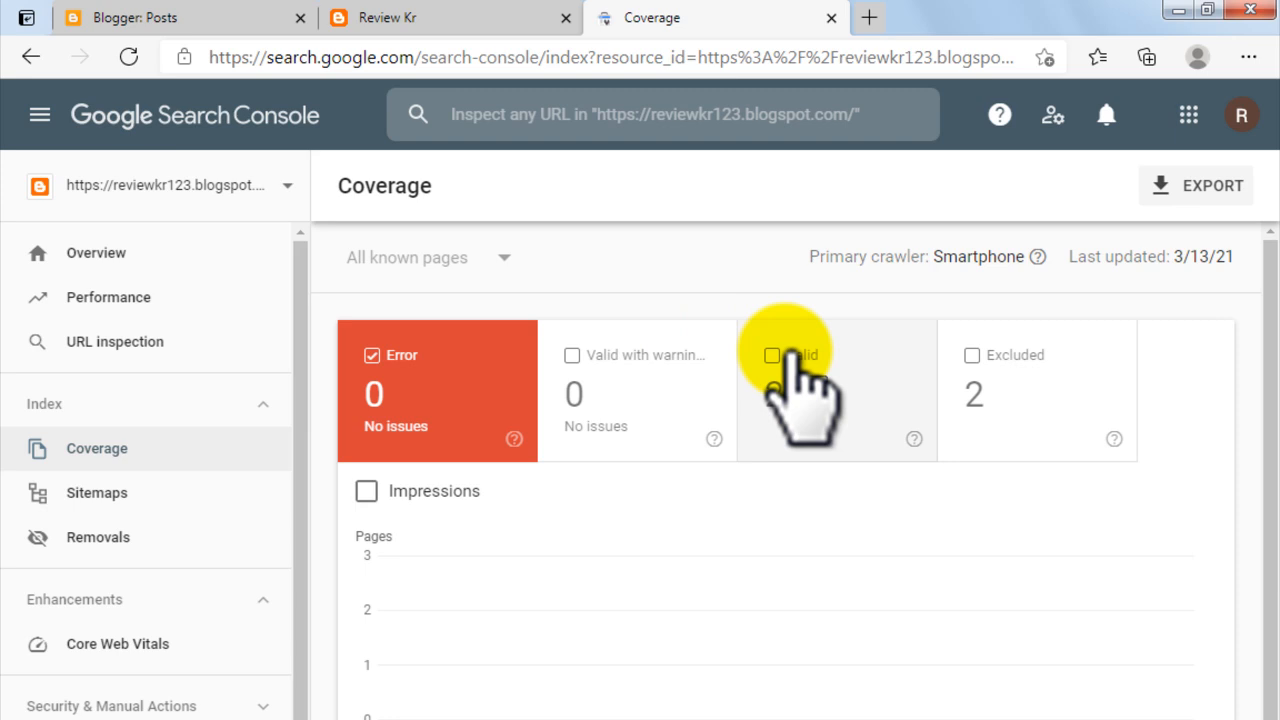
{"action": "left_click", "coordinate": [790, 355]}
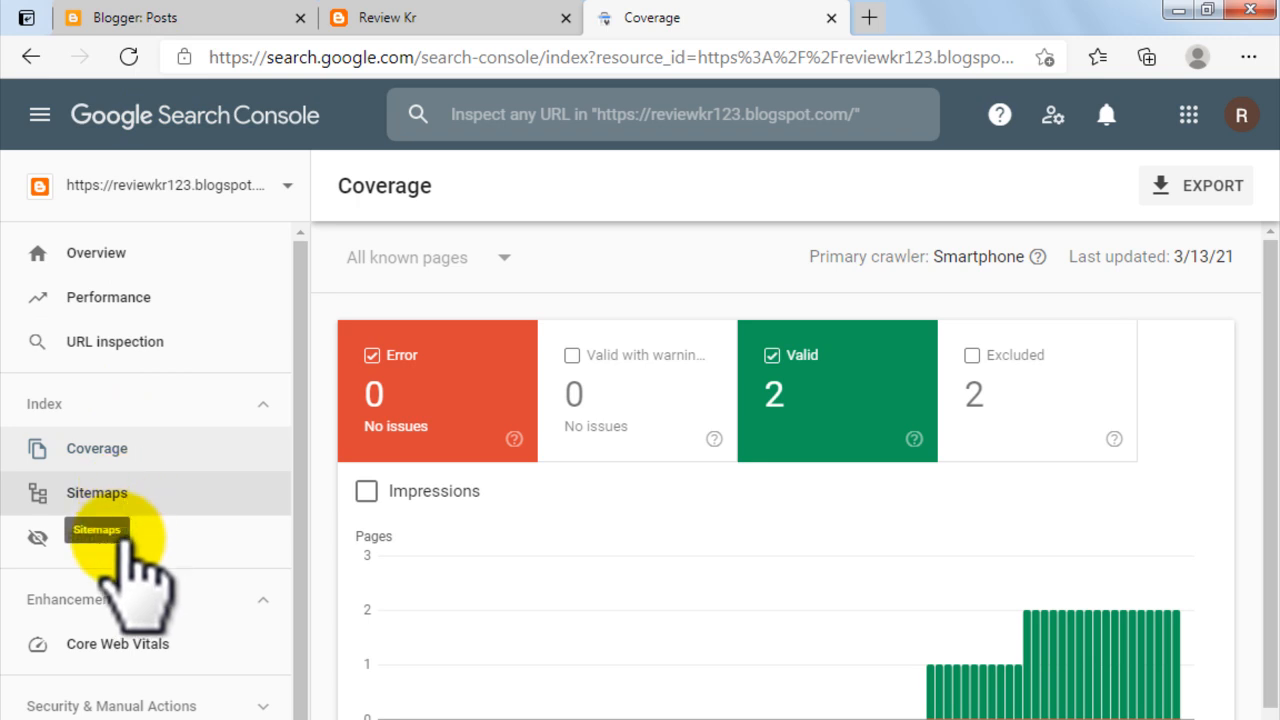
Enable custom robots.txt in Blogger's Crawlers and indexing settings and open the custom robots.txt text for editing.
{"action": "left_click", "coordinate": [135, 20]}
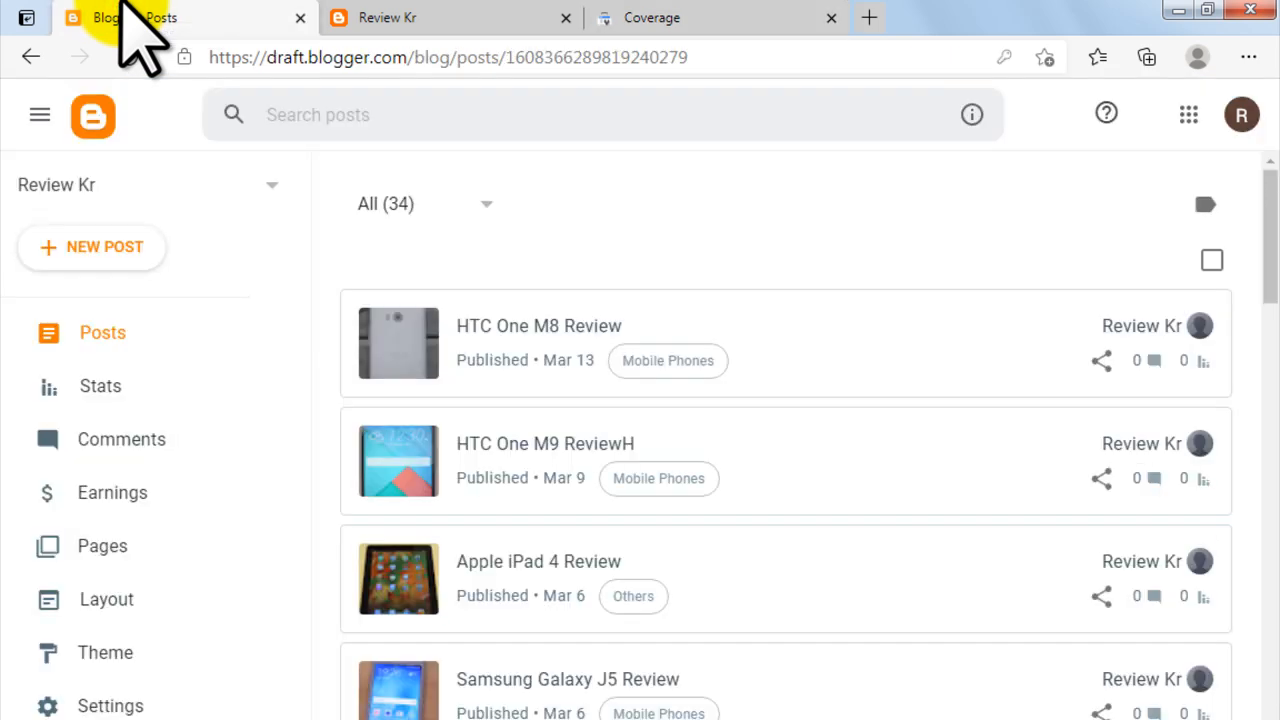
{"action": "left_click", "coordinate": [143, 700]}
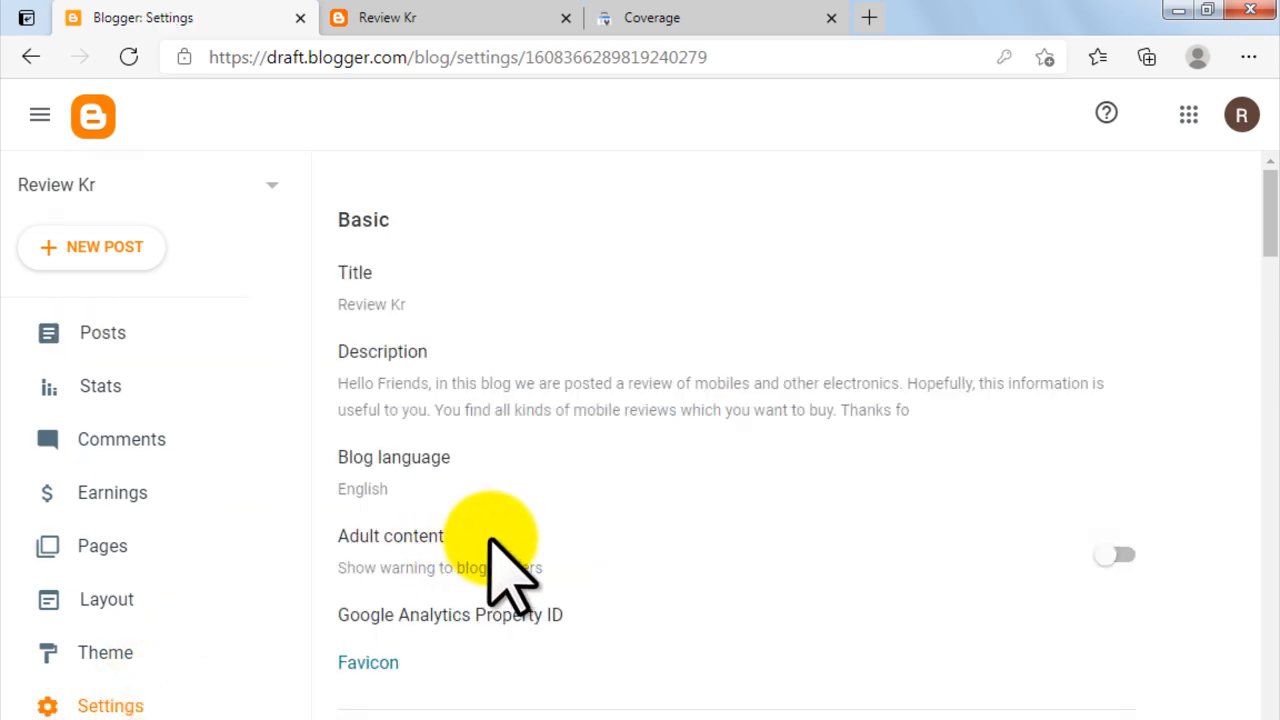
{"action": "scroll", "coordinate": [505, 565], "scroll_direction": "down", "scroll_amount": 14}
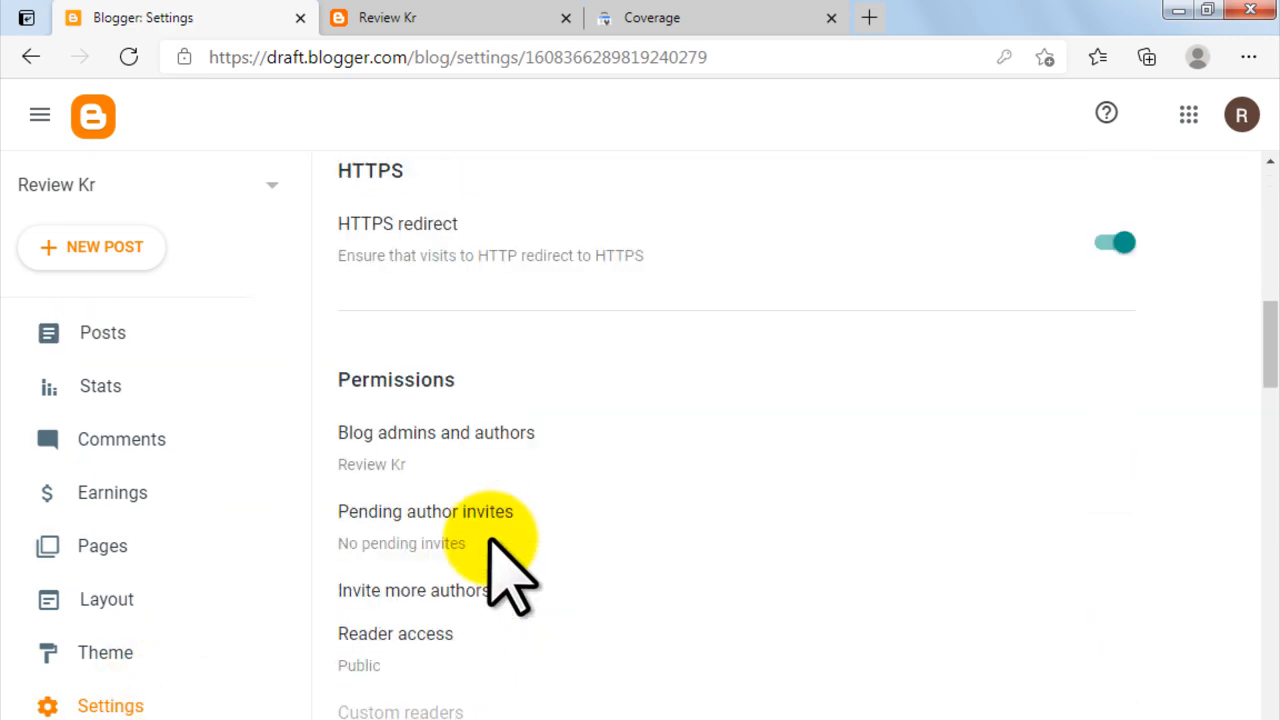
{"action": "scroll", "coordinate": [505, 565], "scroll_direction": "down", "scroll_amount": 12}
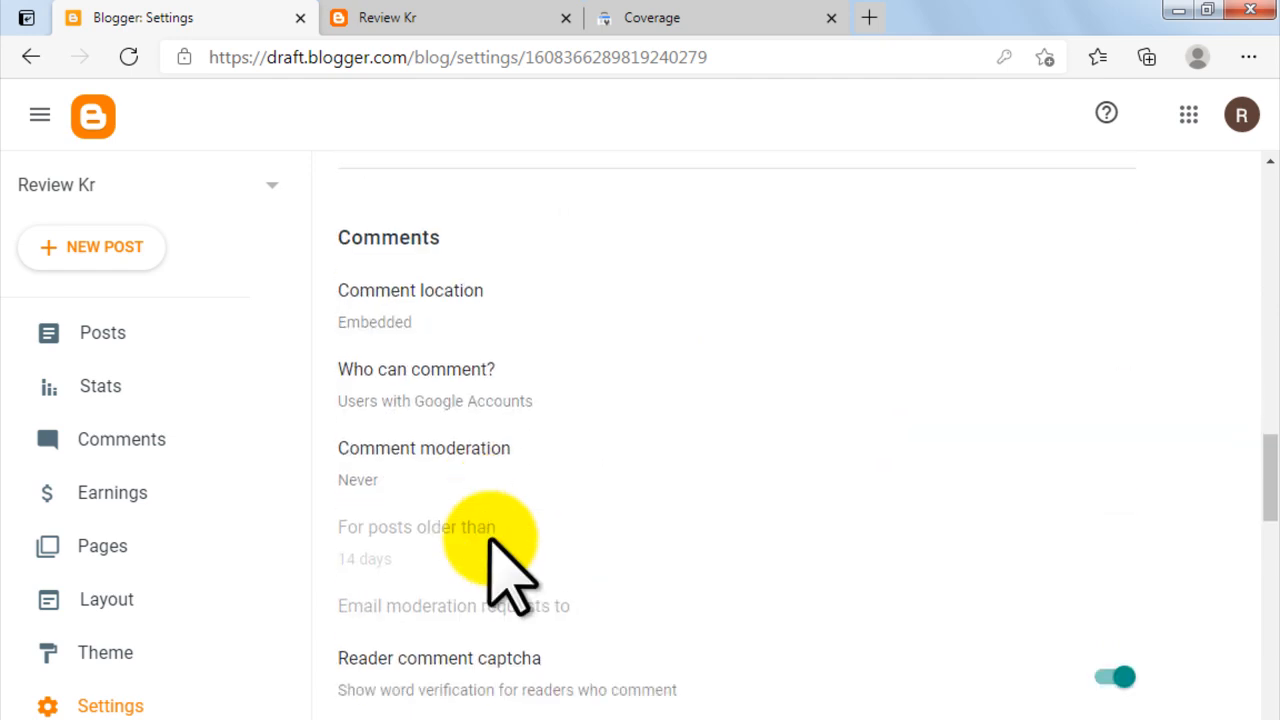
{"action": "scroll", "coordinate": [505, 565], "scroll_direction": "down", "scroll_amount": 6}
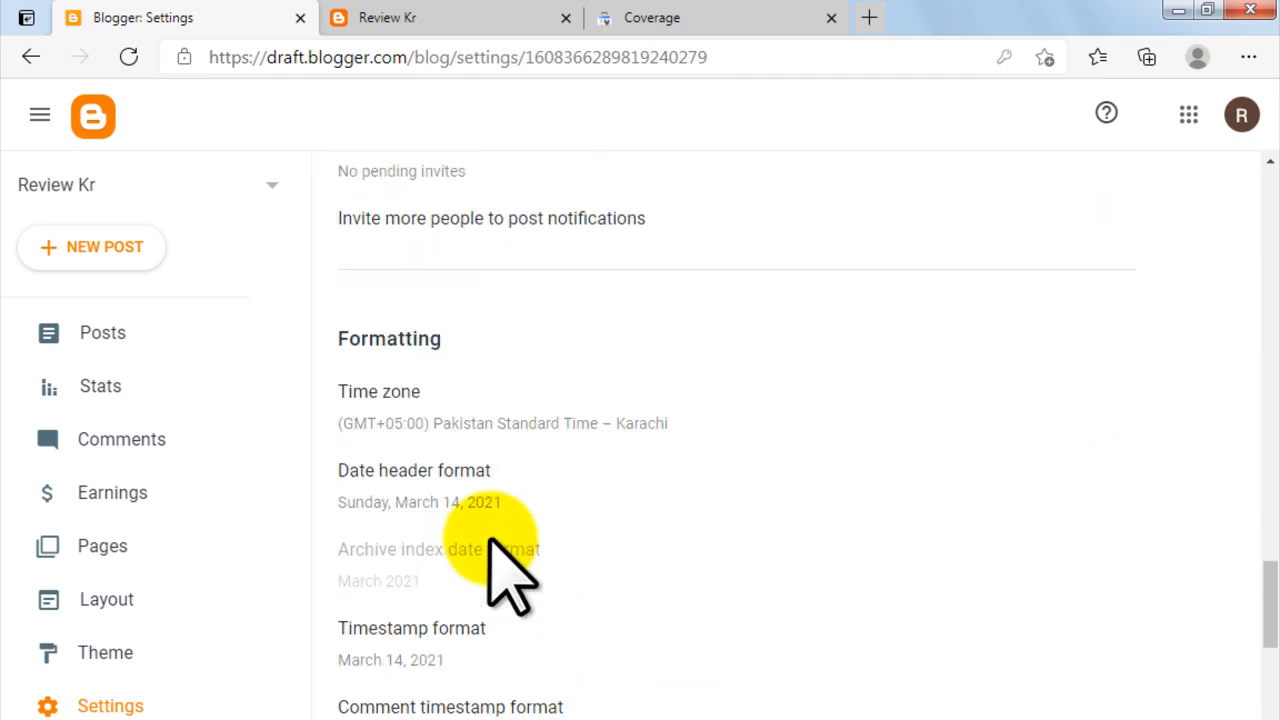
{"action": "scroll", "coordinate": [489, 540], "scroll_direction": "down", "scroll_amount": 12}
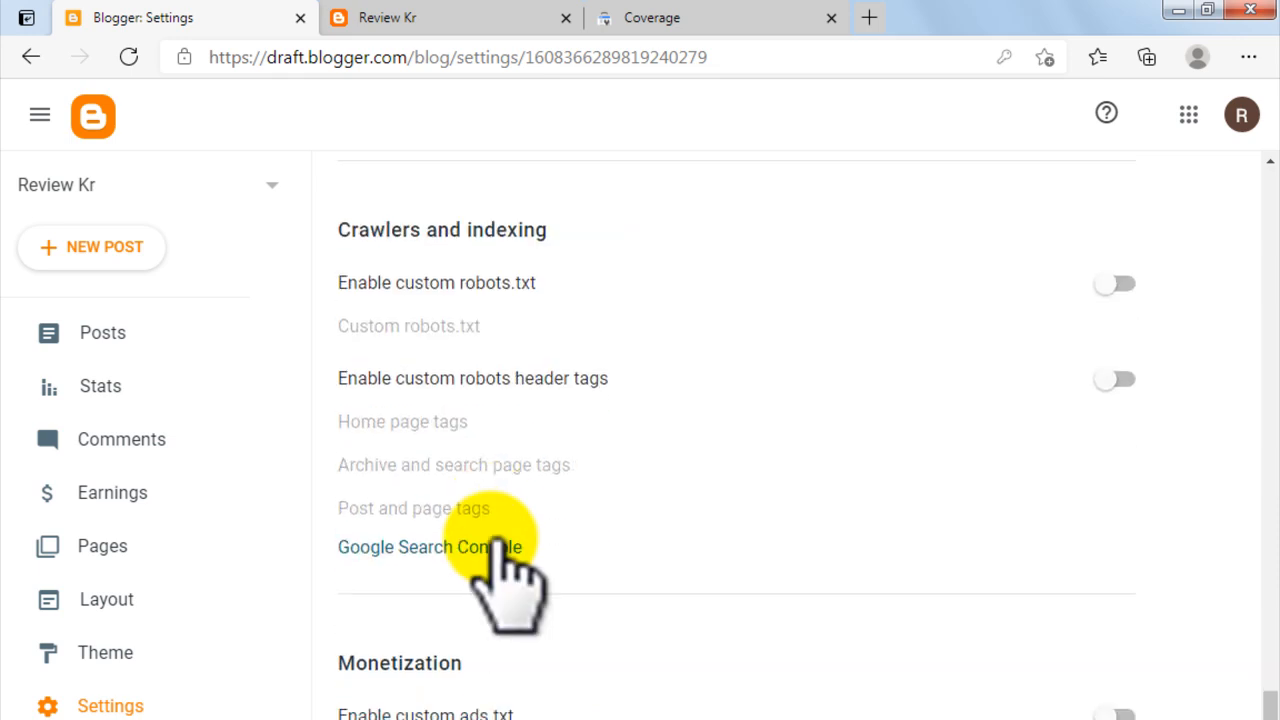
{"action": "scroll", "coordinate": [505, 565], "scroll_direction": "up", "scroll_amount": 1}
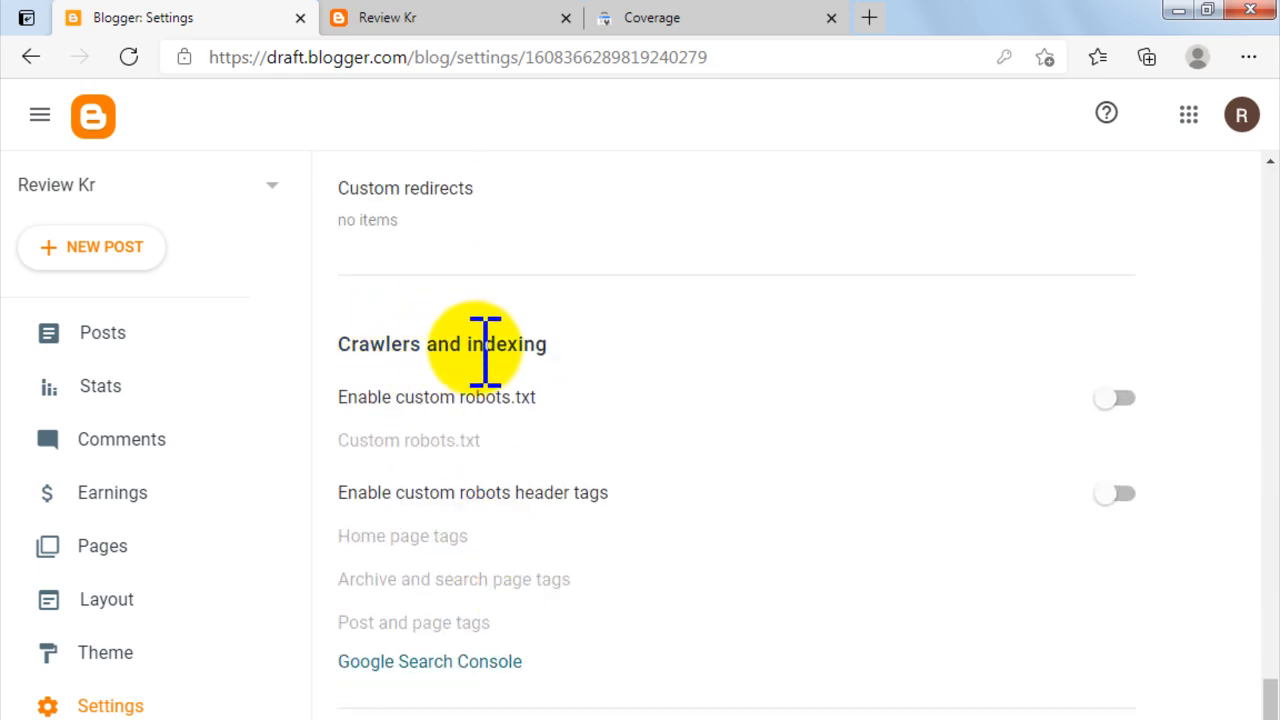
{"action": "left_click", "coordinate": [340, 396]}
{"action": "left_click_drag", "start_coordinate": [348, 397], "coordinate": [540, 398]}
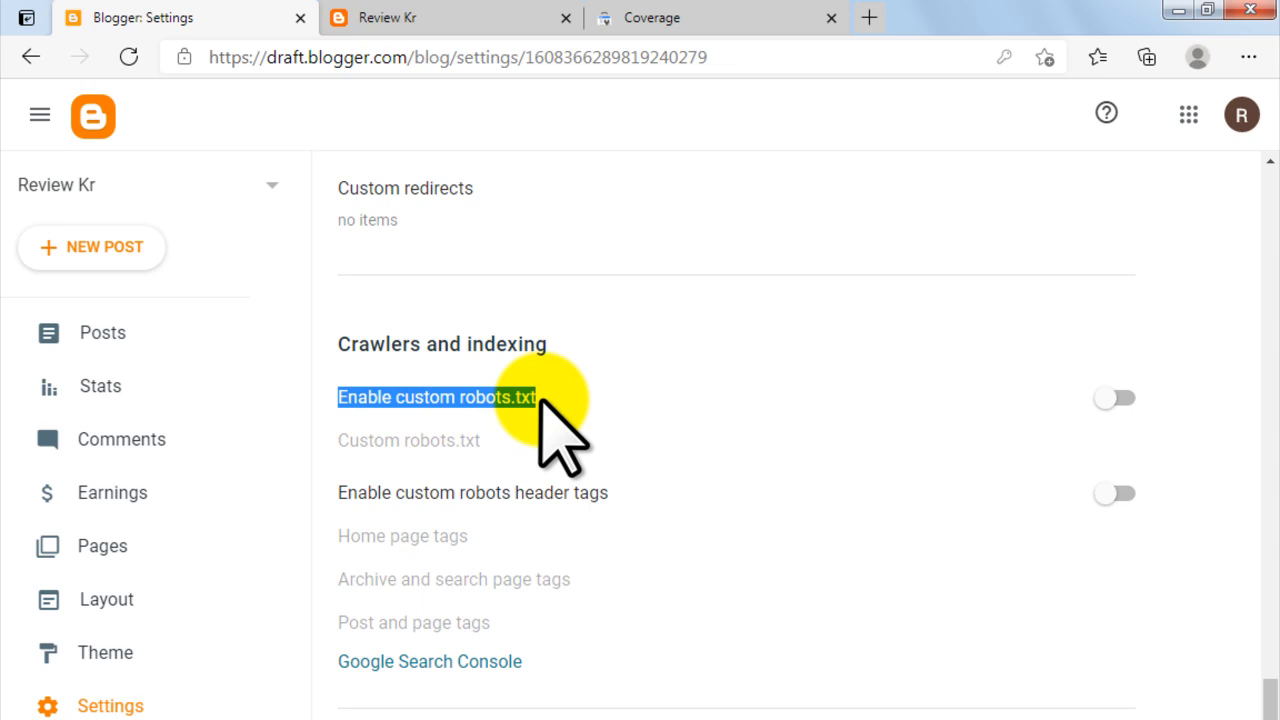
{"action": "left_click", "coordinate": [1120, 399]}
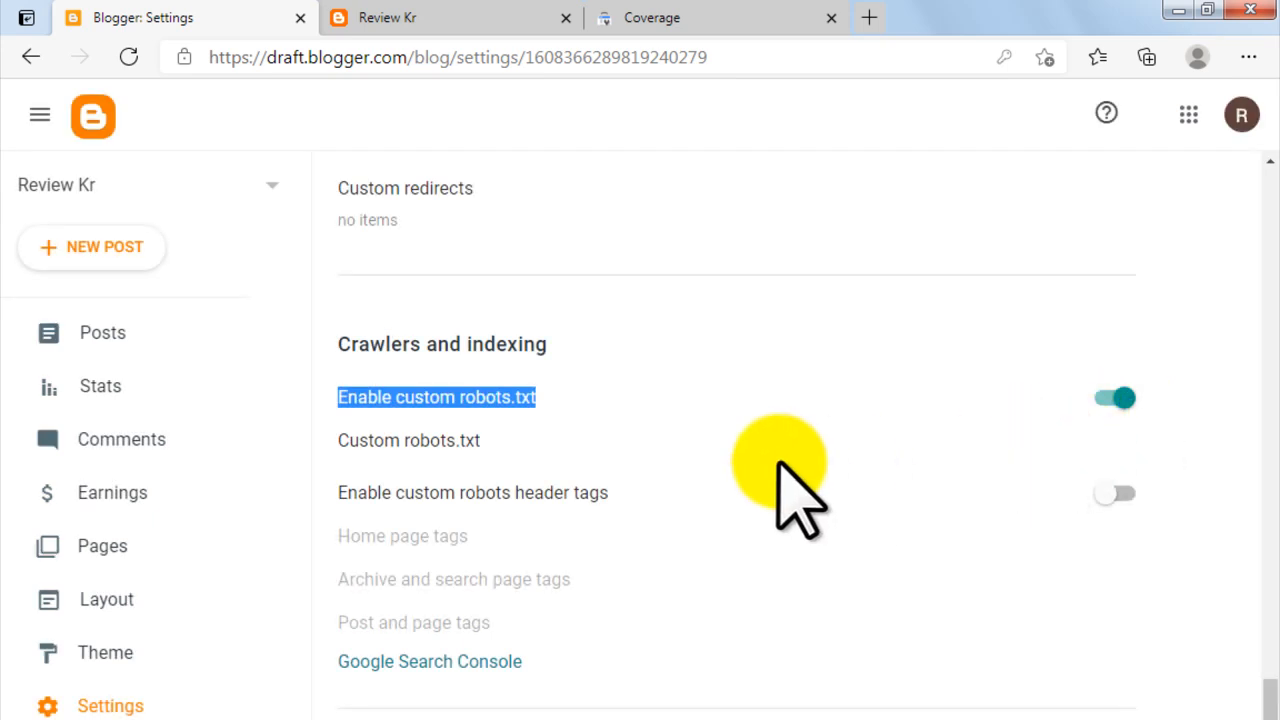
{"action": "left_click", "coordinate": [462, 445]}
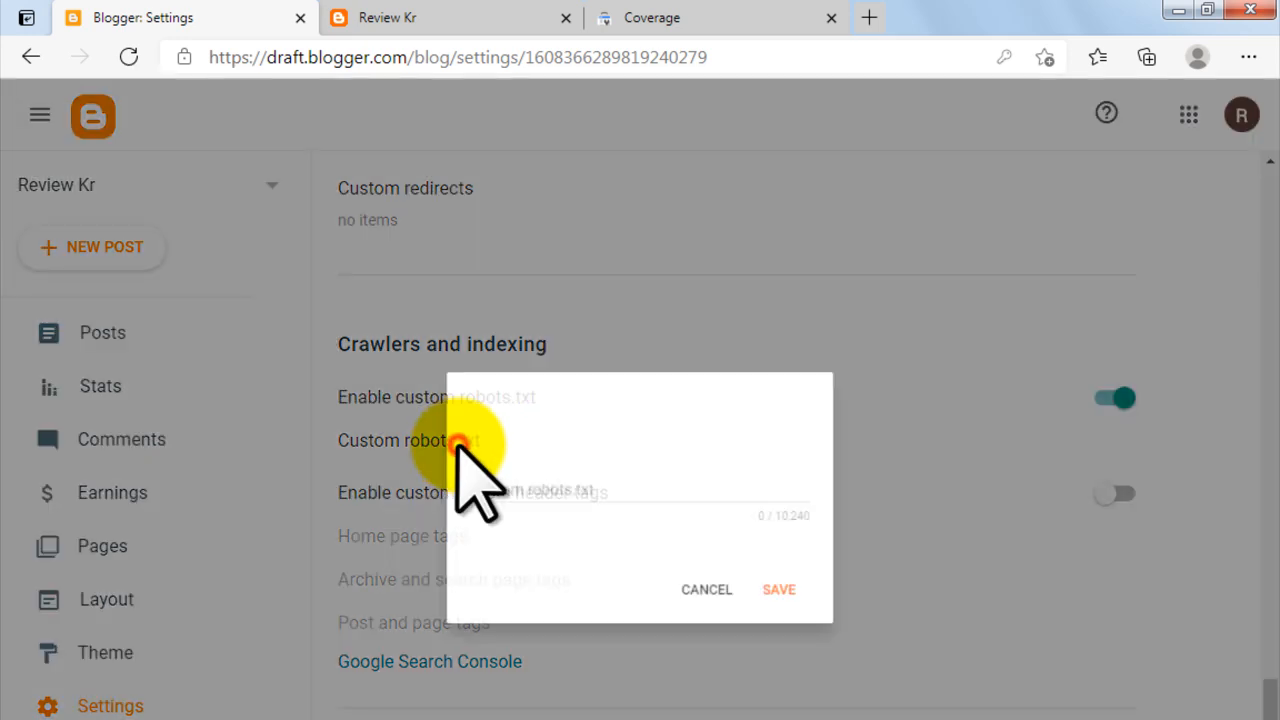
{"action": "left_click", "coordinate": [570, 488]}
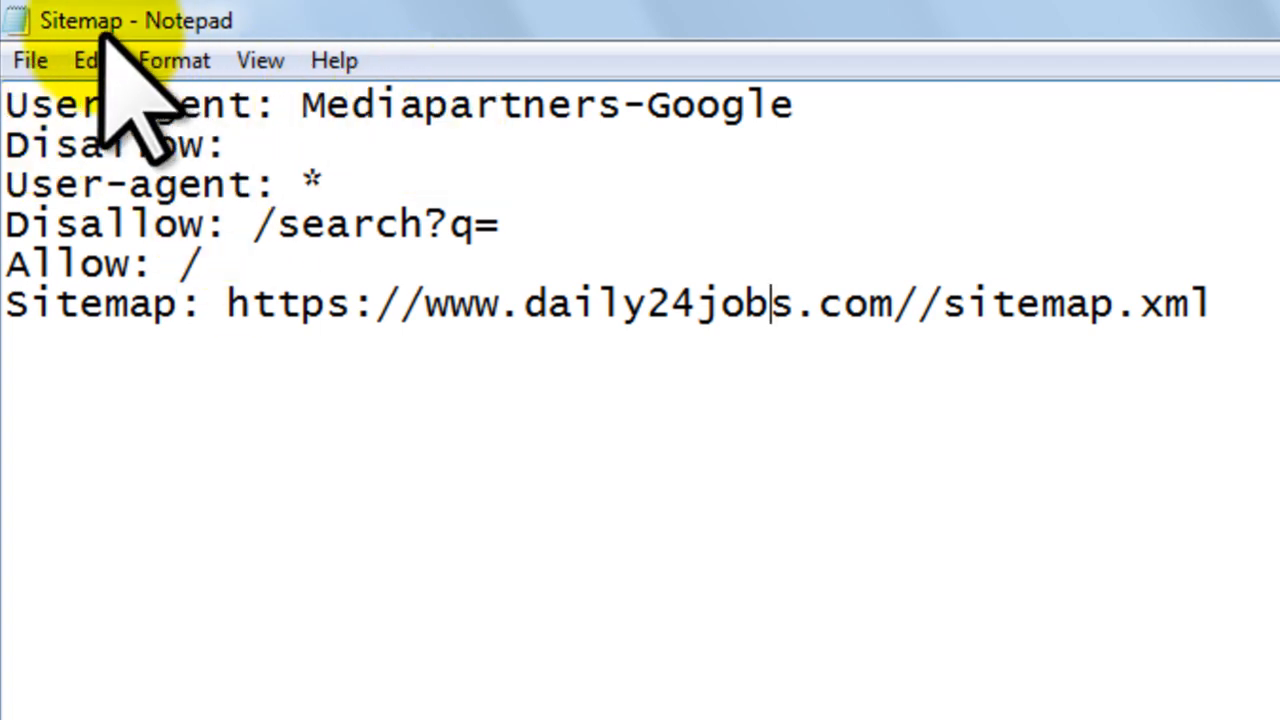
Locate the site address in the Sitemap line of the Notepad file, and copy the blog's own address from the Review Kr page.
{"action": "left_click_drag", "start_coordinate": [6, 305], "coordinate": [950, 298]}
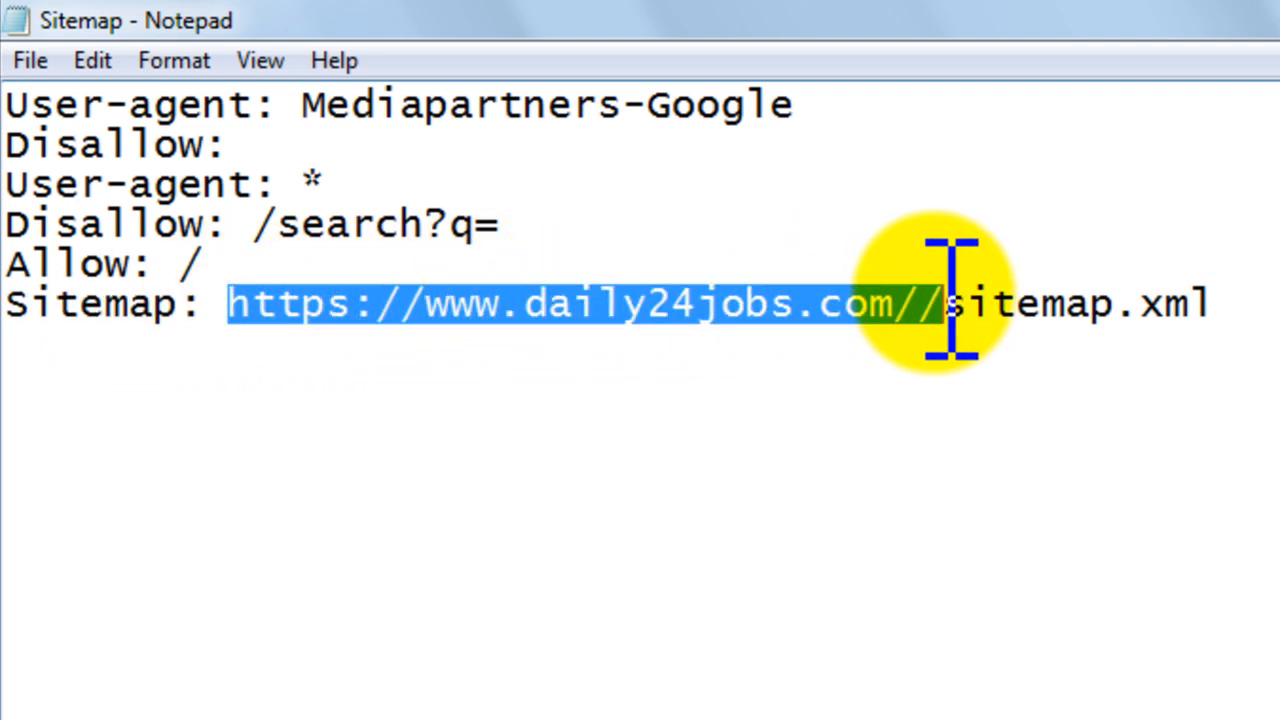
{"action": "left_click", "coordinate": [749, 277]}
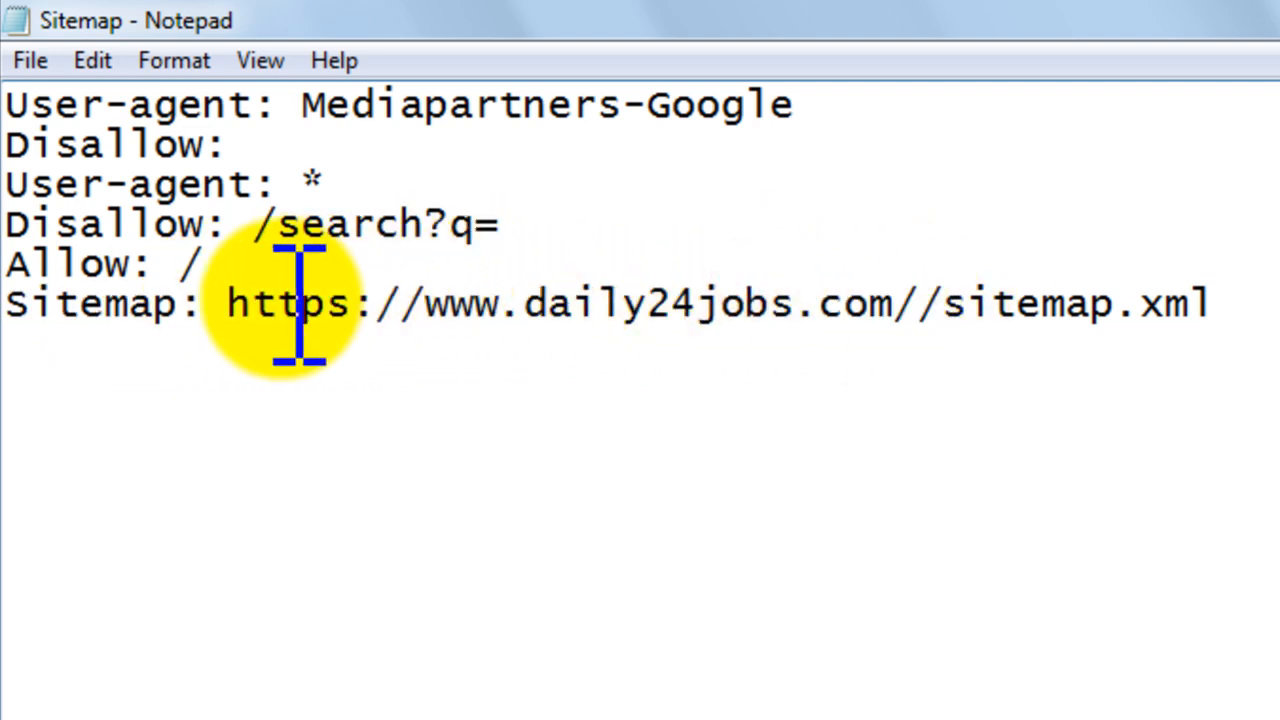
{"action": "left_click_drag", "start_coordinate": [230, 305], "coordinate": [920, 305]}
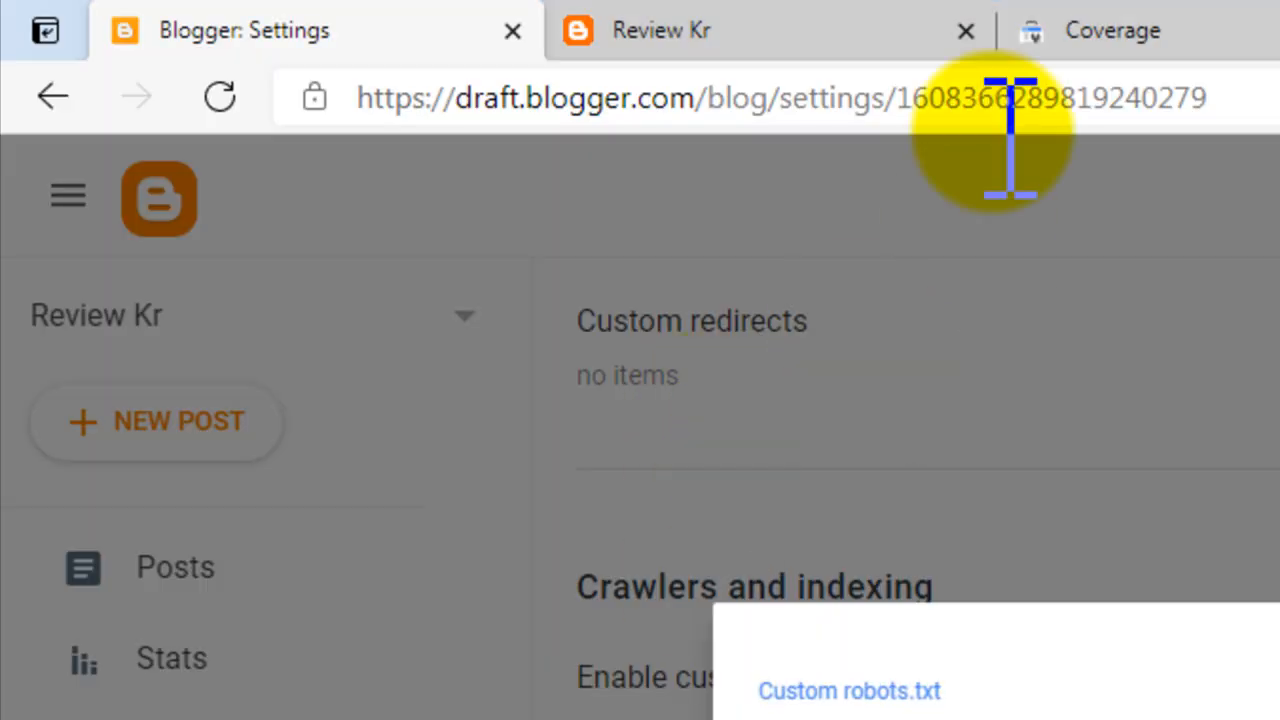
{"action": "left_click", "coordinate": [800, 15]}
{"action": "left_click", "coordinate": [842, 96]}
{"action": "key", "text": "ctrl+c"}
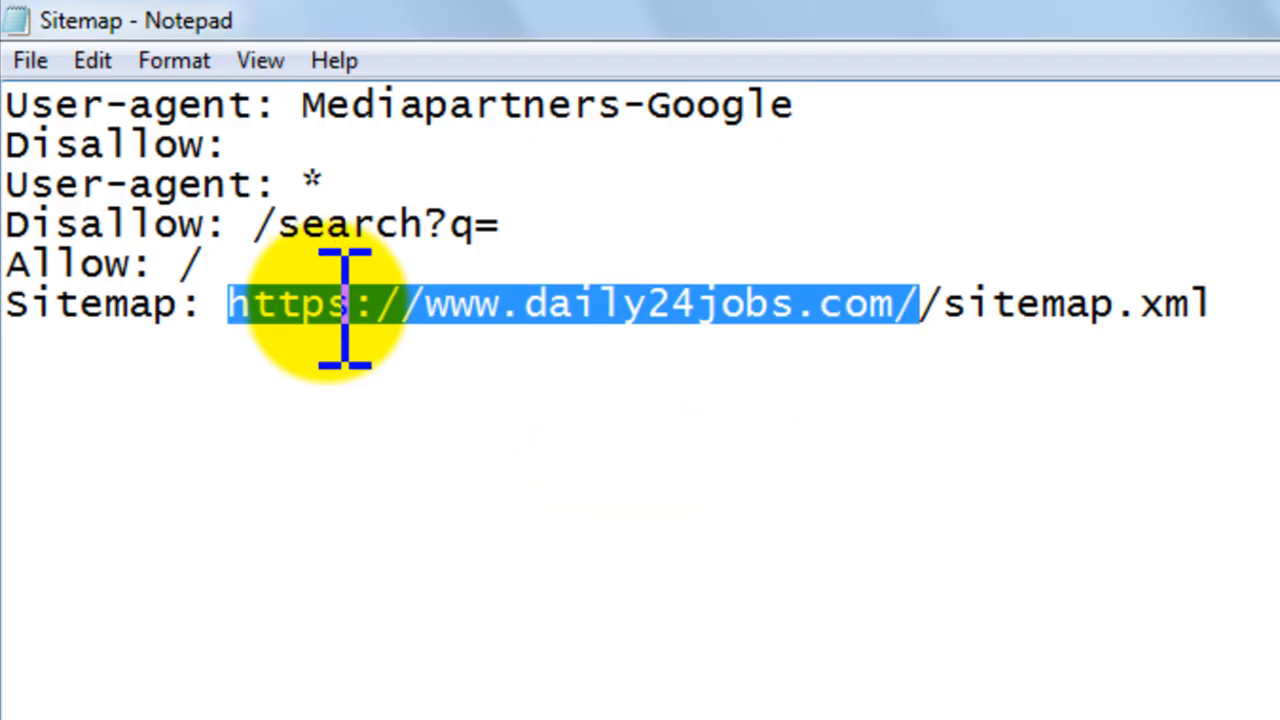
{"action": "left_click", "coordinate": [297, 307]}
{"action": "left_click_drag", "start_coordinate": [249, 305], "coordinate": [949, 313]}
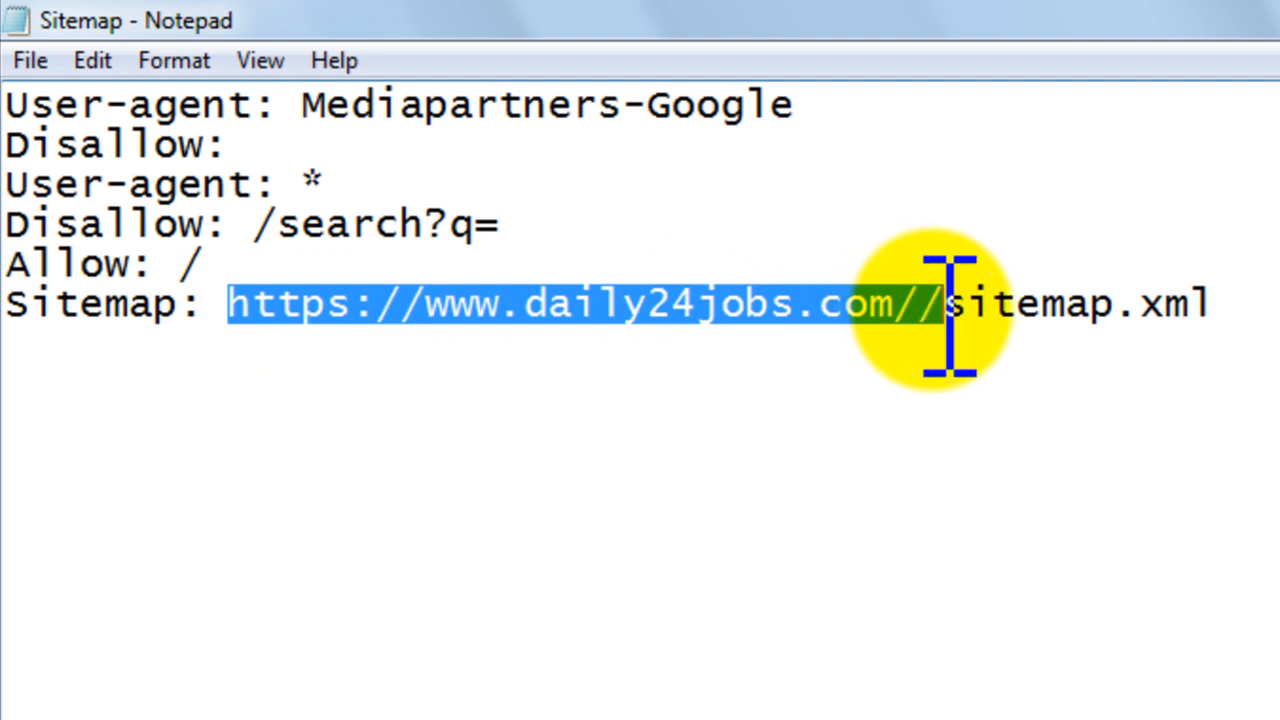
{"action": "key", "text": "ctrl+v"}
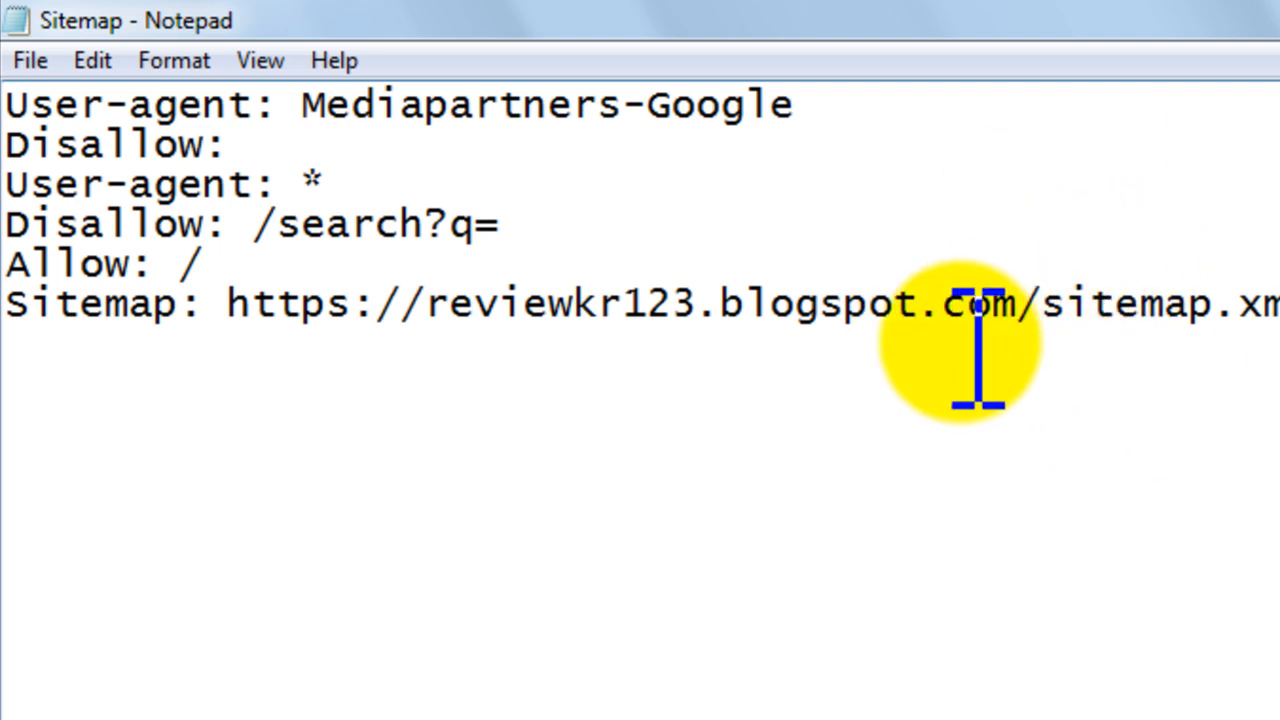
{"action": "type", "text": "?"}
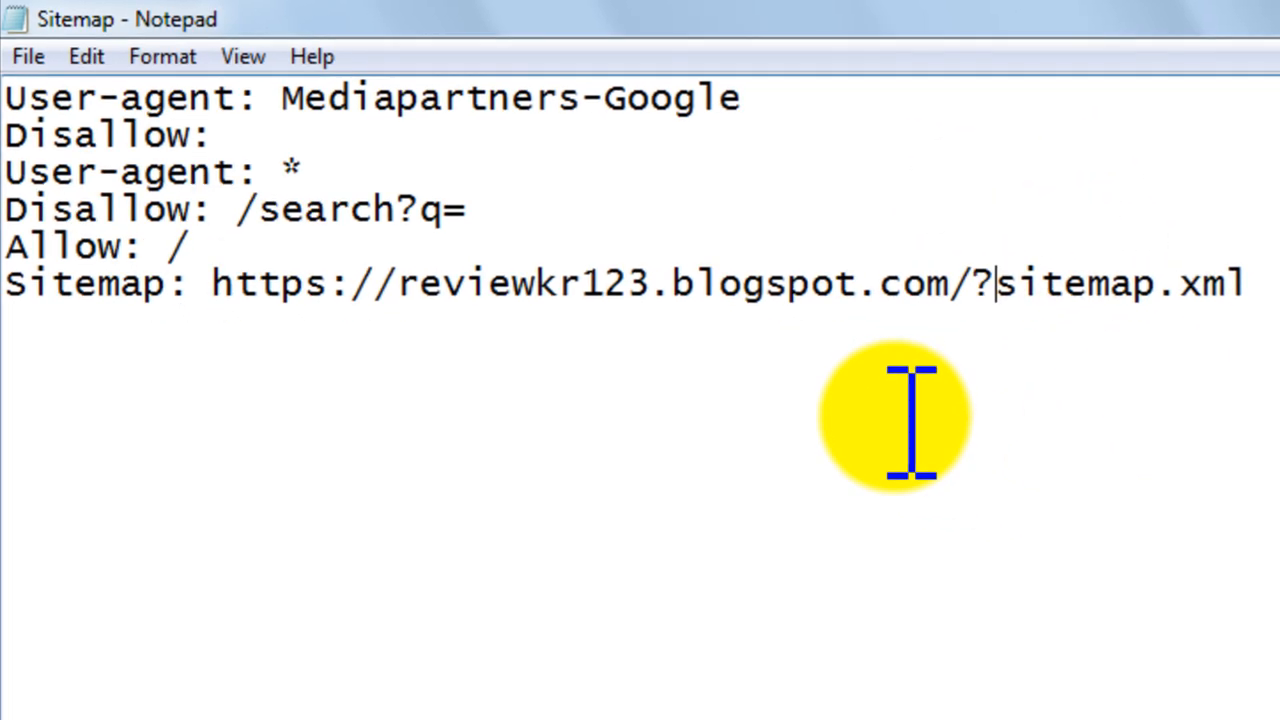
{"action": "key", "text": "BackSpace"}
{"action": "type", "text": "/"}
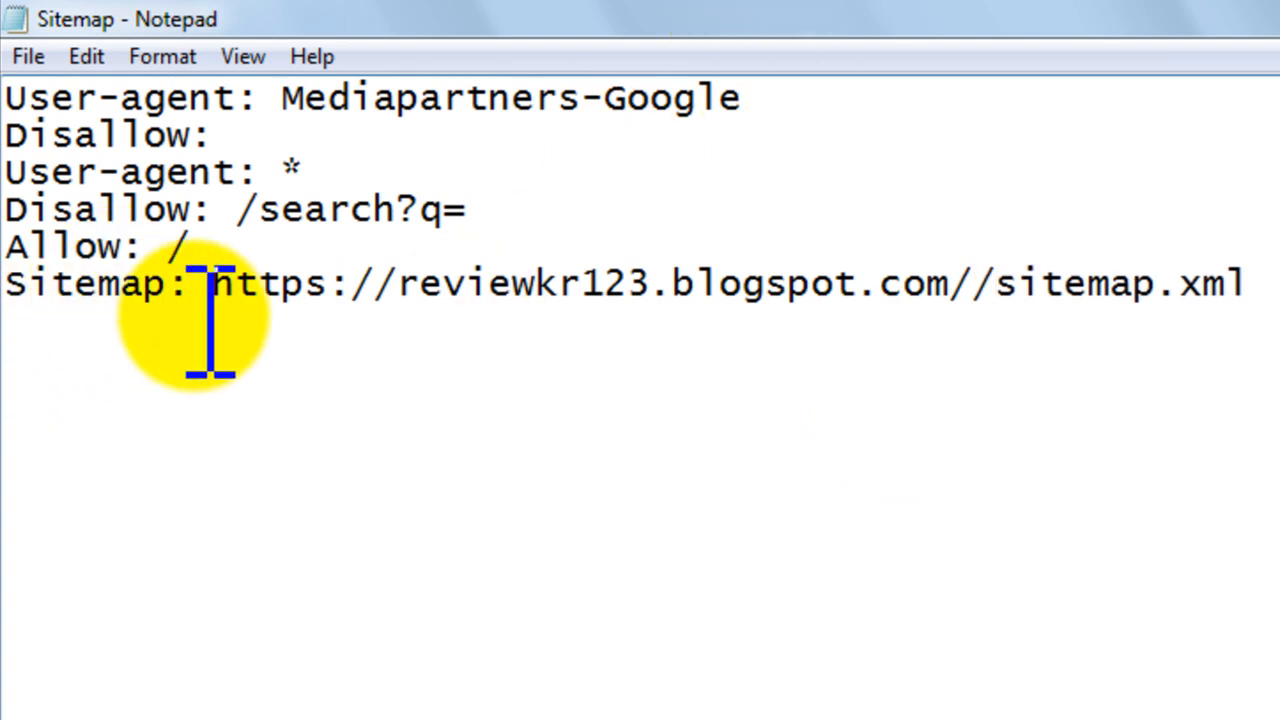
{"action": "left_click_drag", "start_coordinate": [305, 285], "coordinate": [768, 285]}
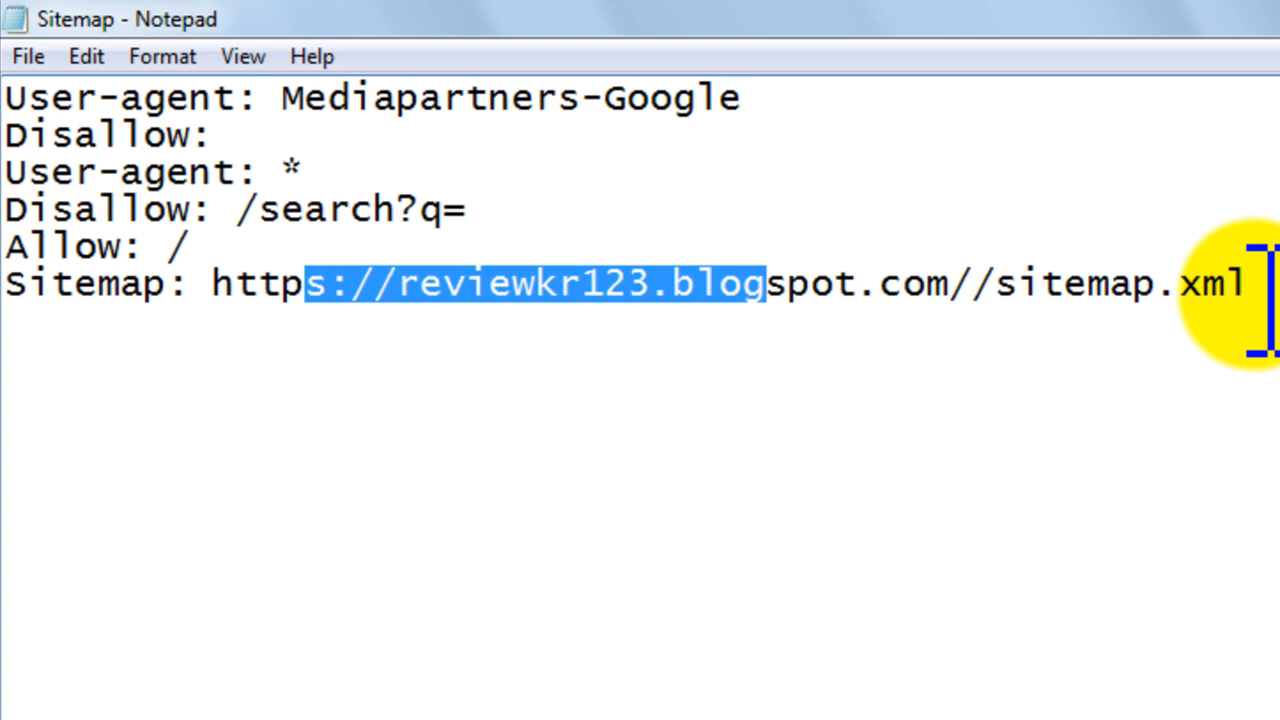
{"action": "left_click", "coordinate": [565, 300]}
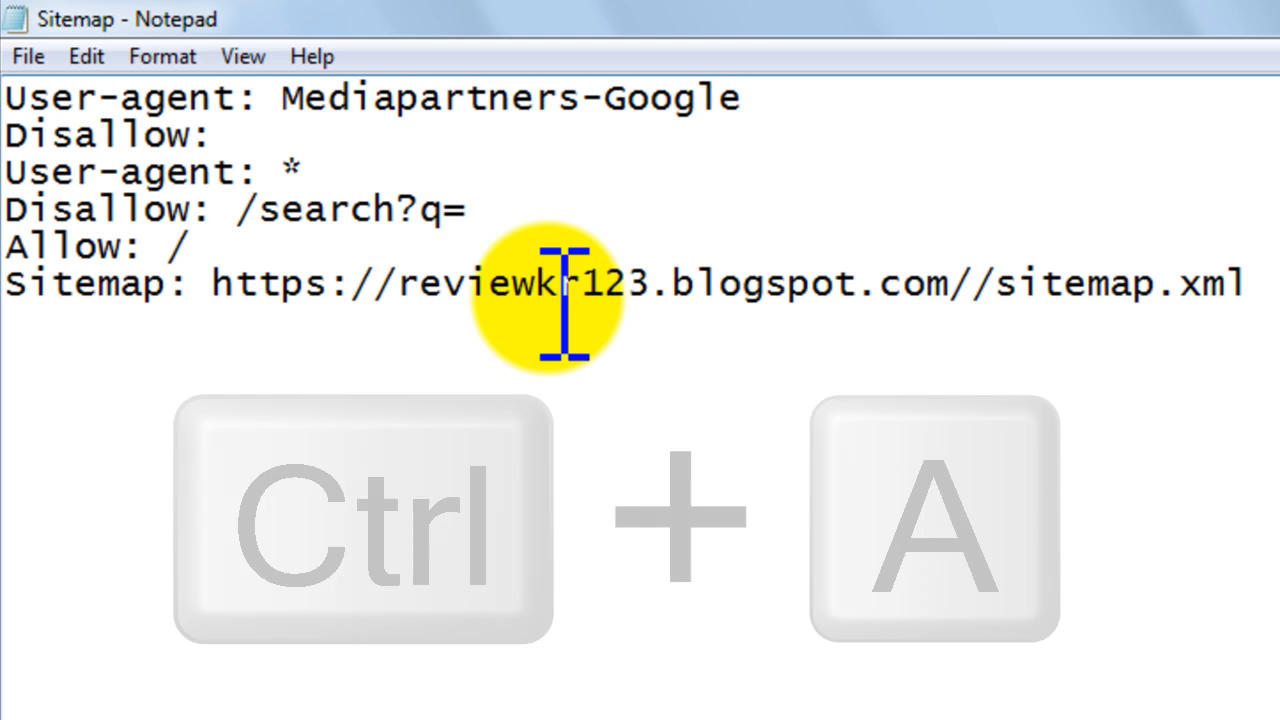
{"action": "key", "text": "ctrl+a"}
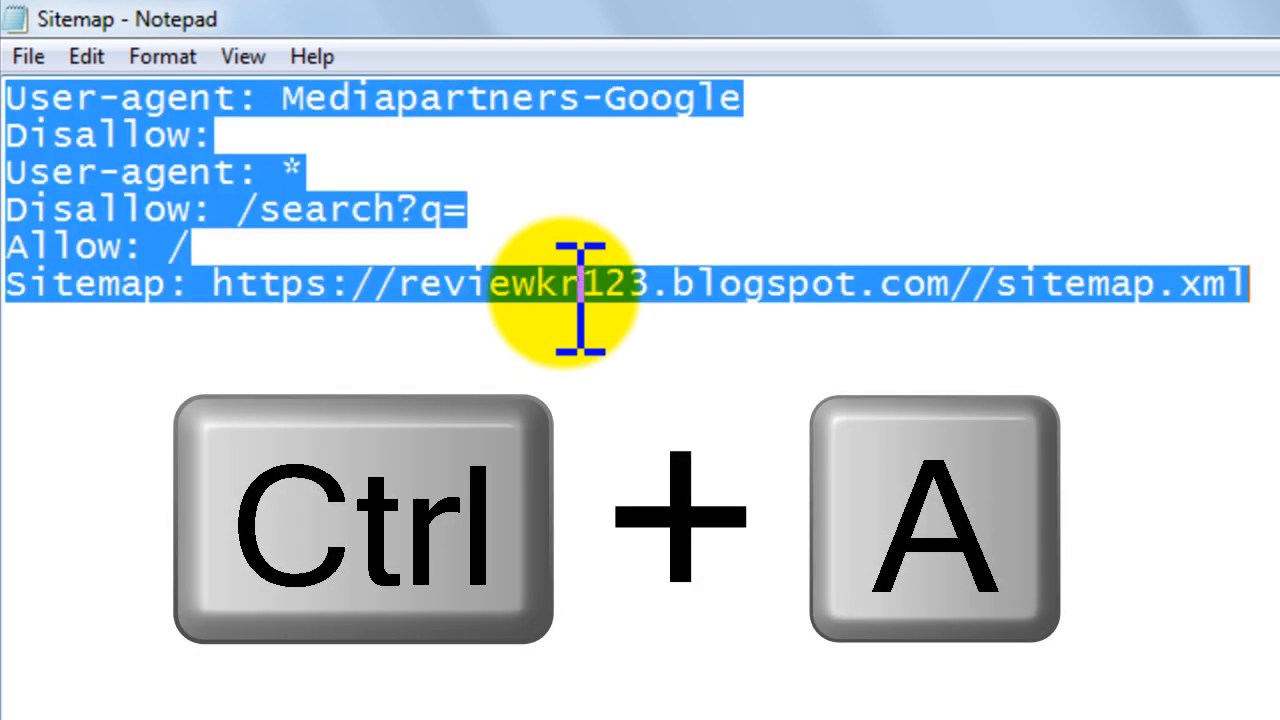
{"action": "right_click", "coordinate": [143, 133]}
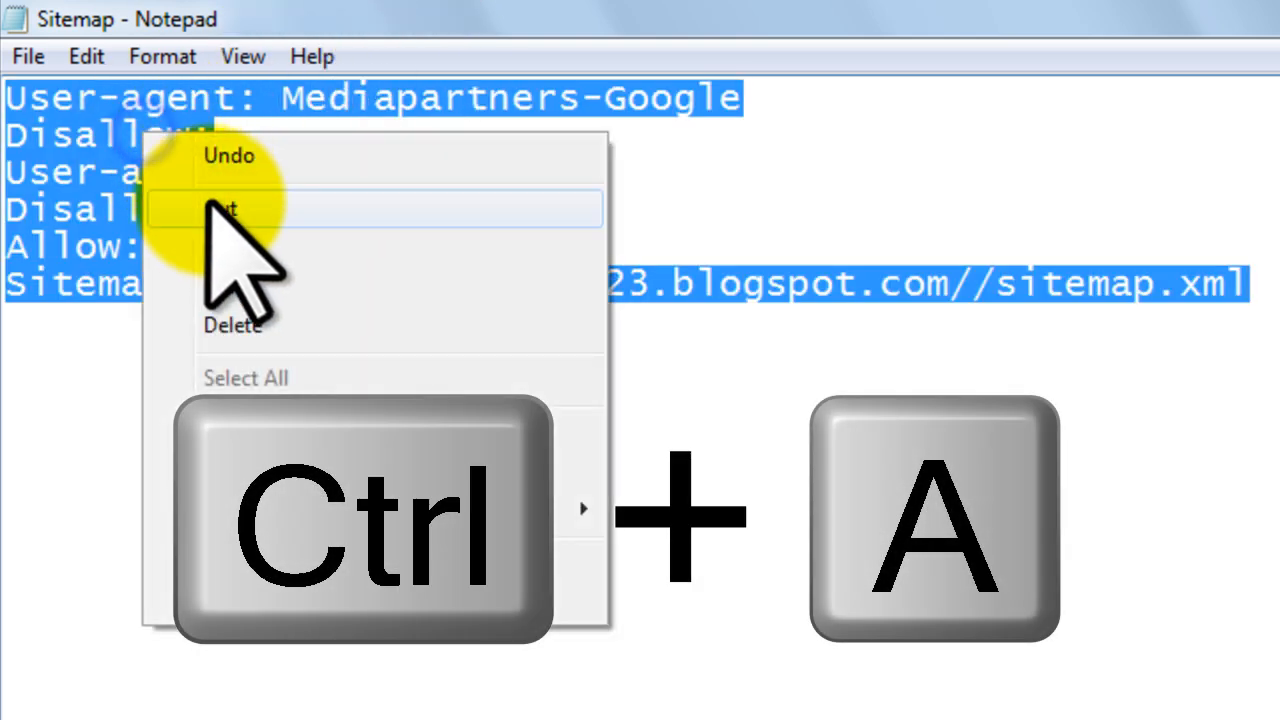
{"action": "left_click", "coordinate": [232, 252]}
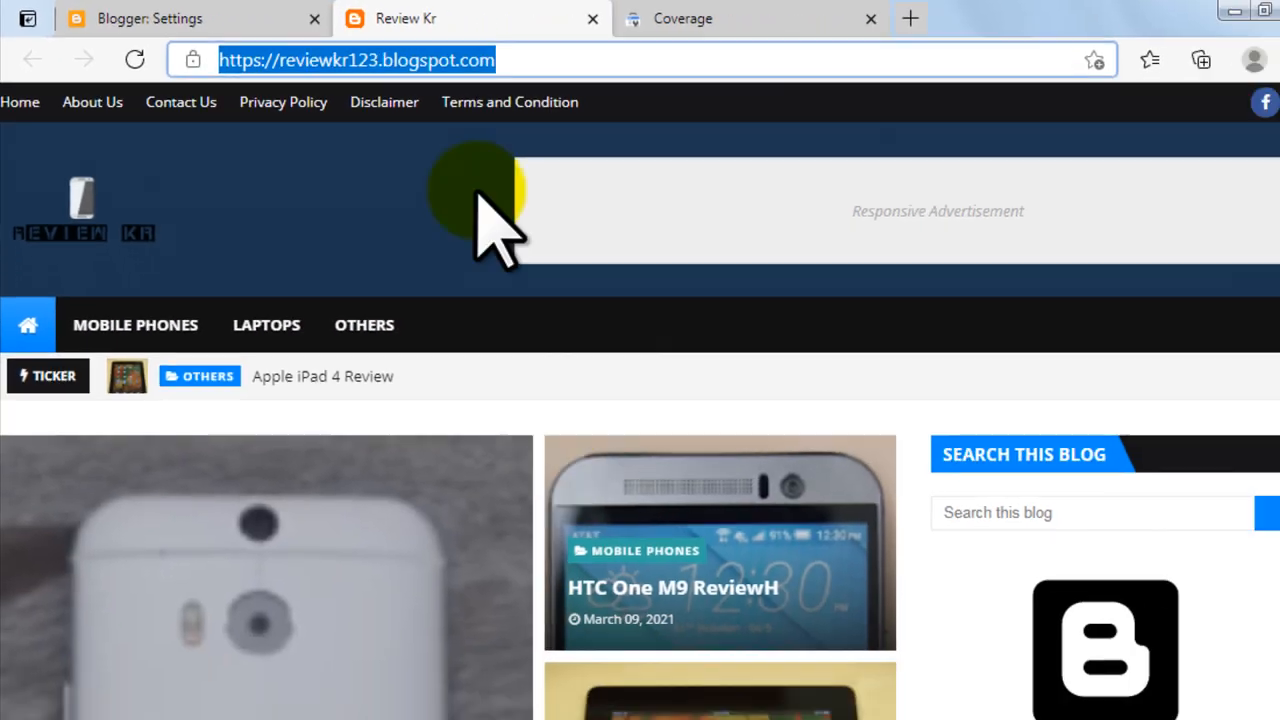
Switch to the Blogger settings, paste the copied text as the custom robots.txt and save it.
{"action": "left_click", "coordinate": [272, 22]}
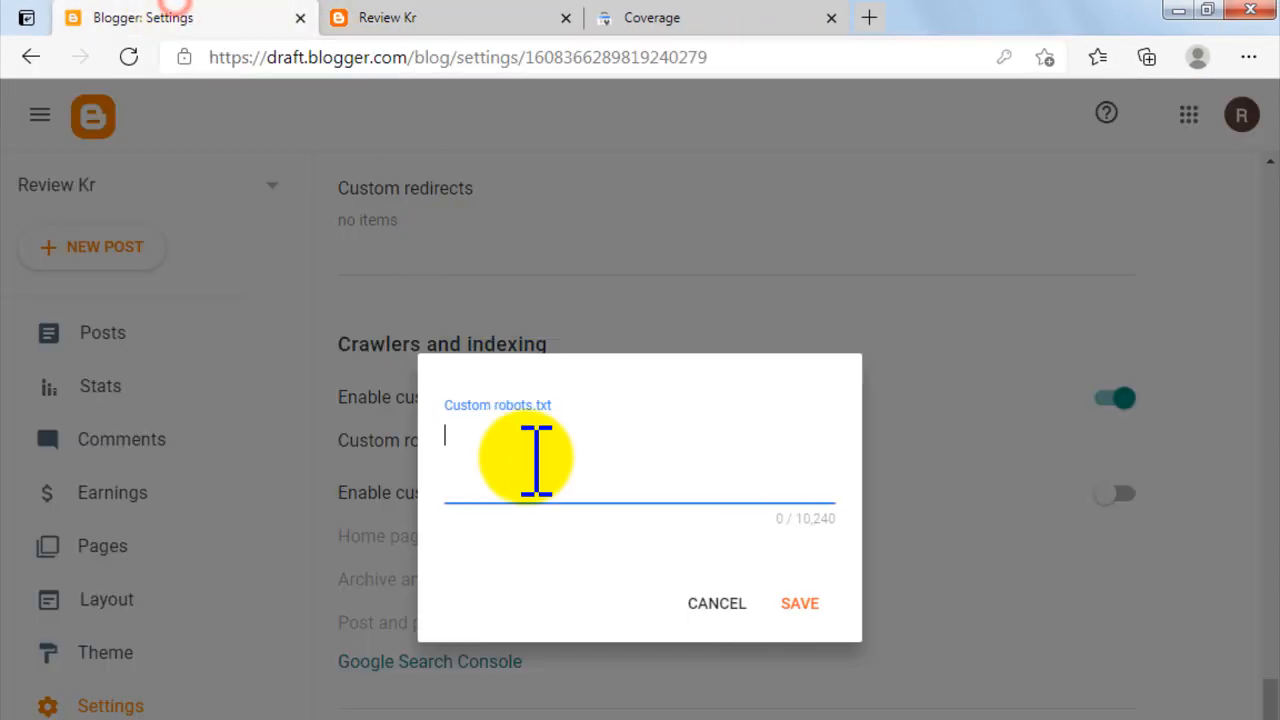
{"action": "key", "text": "ctrl+v"}
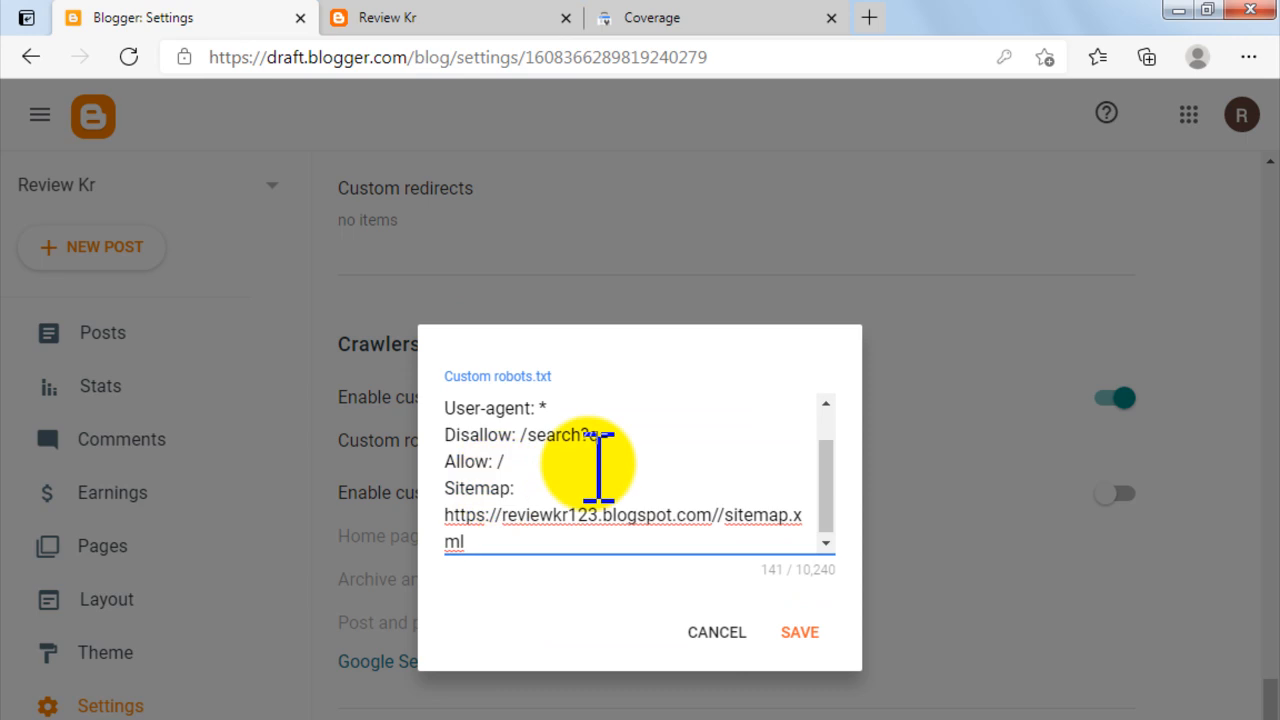
{"action": "left_click", "coordinate": [800, 632]}
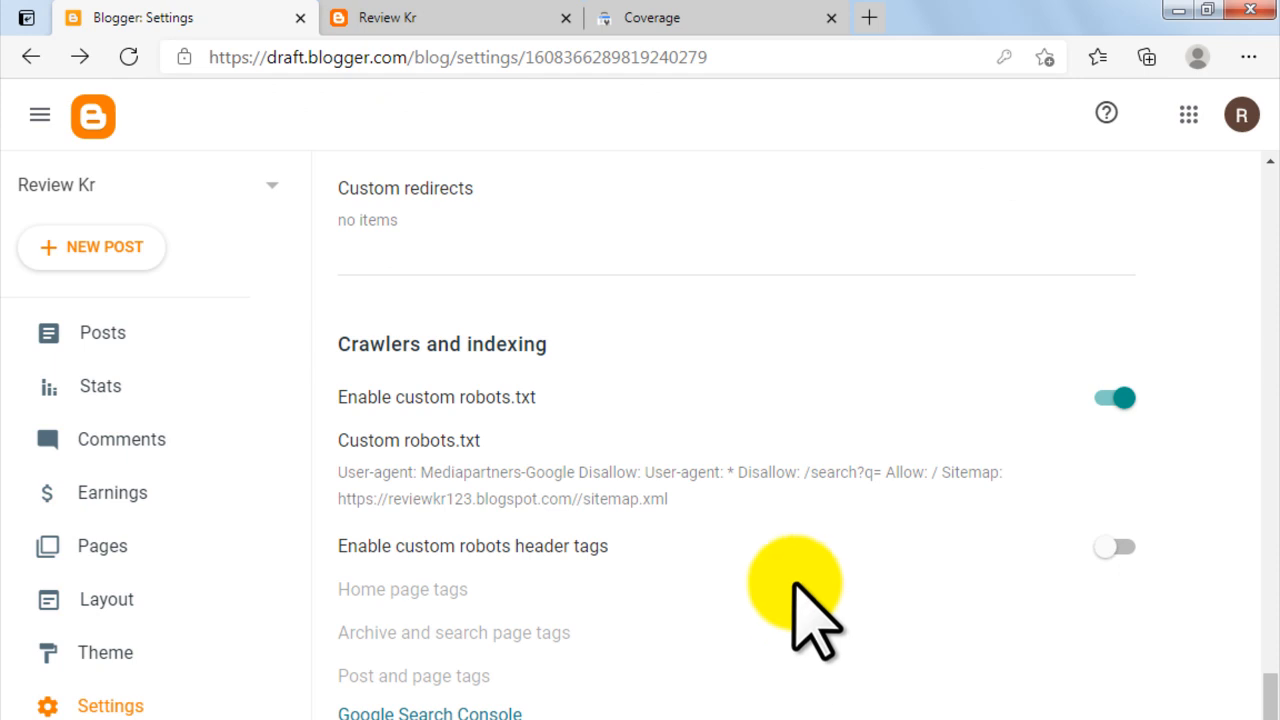
Enable custom robots header tags in the Crawlers and indexing settings.
{"action": "left_click", "coordinate": [333, 545]}
{"action": "left_click_drag", "start_coordinate": [333, 545], "coordinate": [586, 553]}
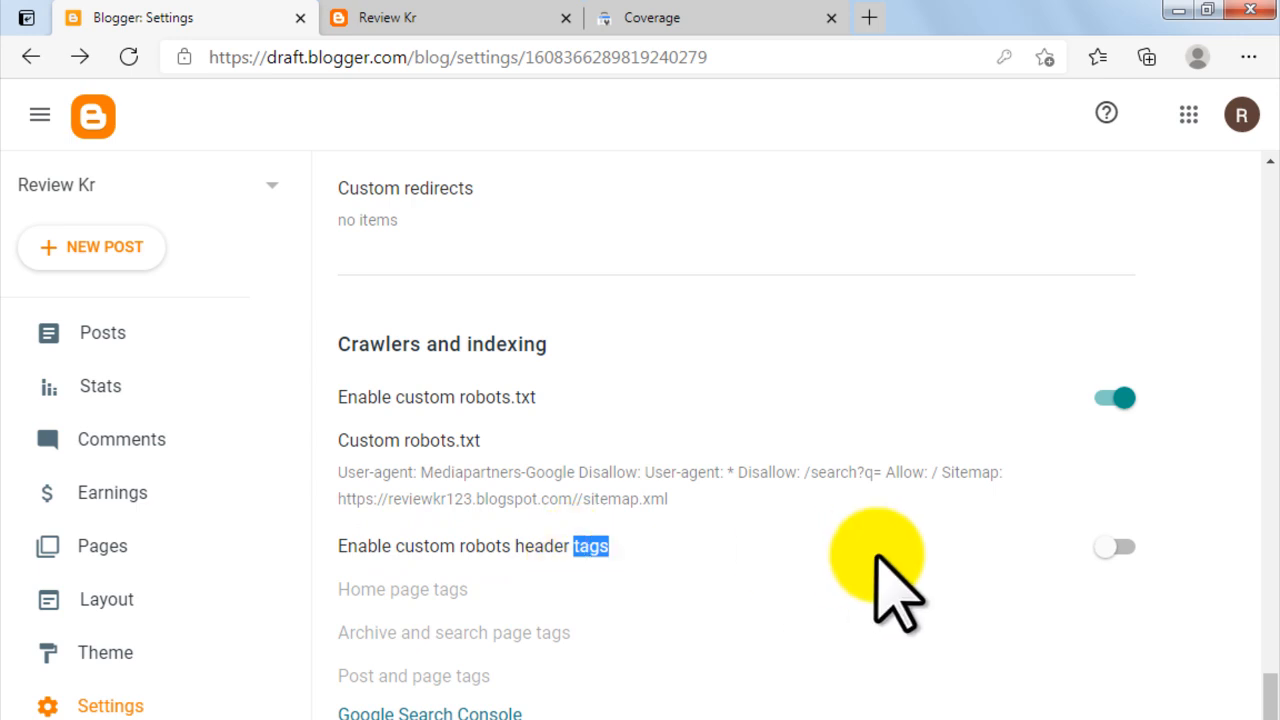
{"action": "left_click", "coordinate": [1118, 548]}
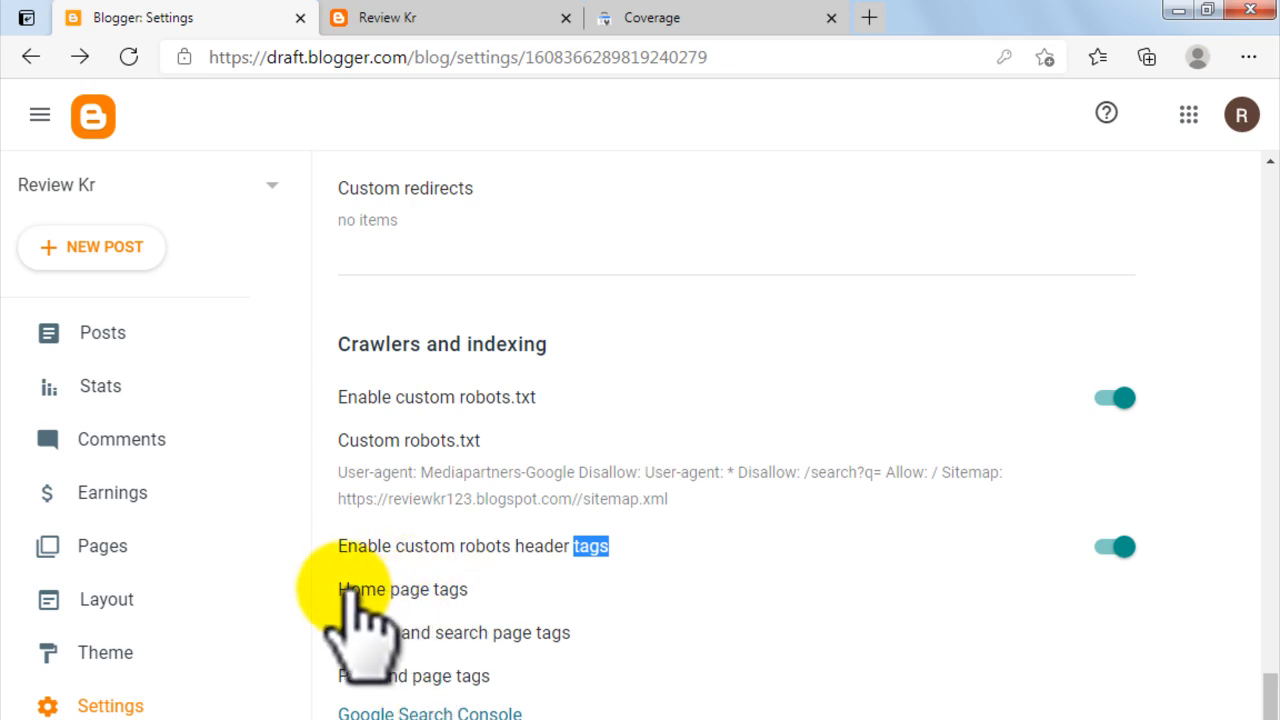
Enable the all and noodp tags in the custom robot tags for the home page and save them.
{"action": "left_click", "coordinate": [441, 595]}
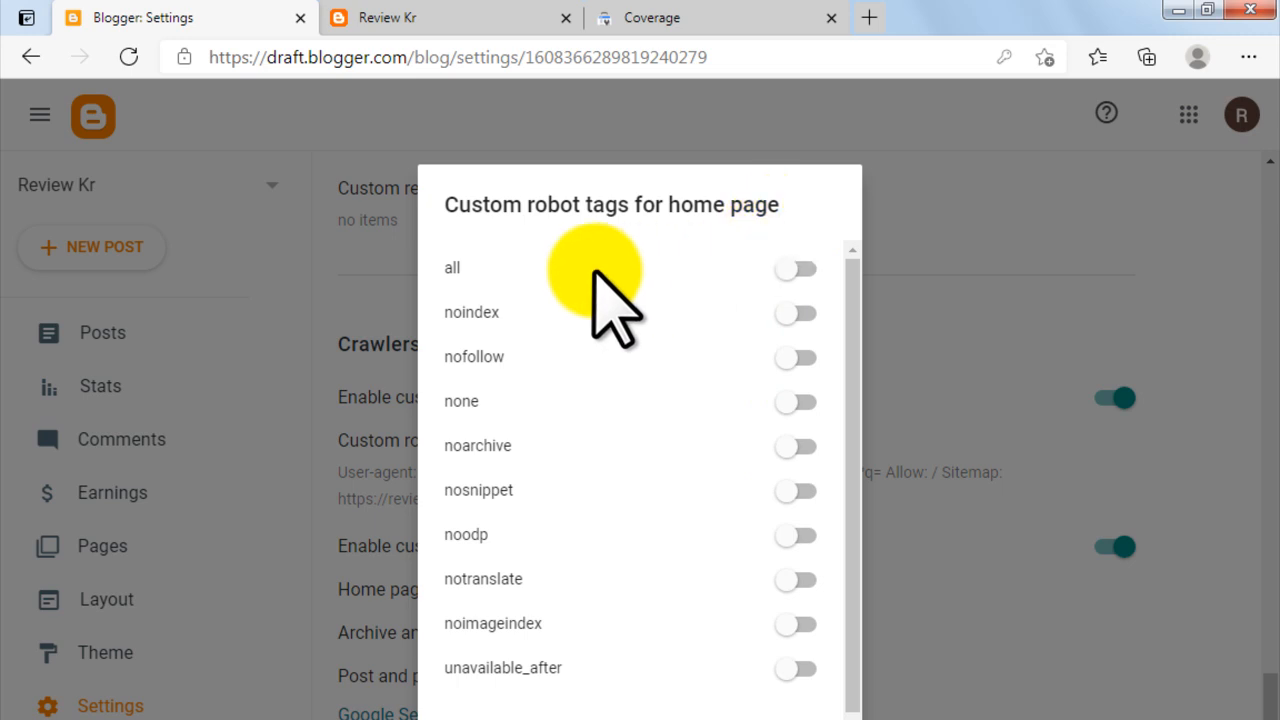
{"action": "left_click", "coordinate": [800, 268]}
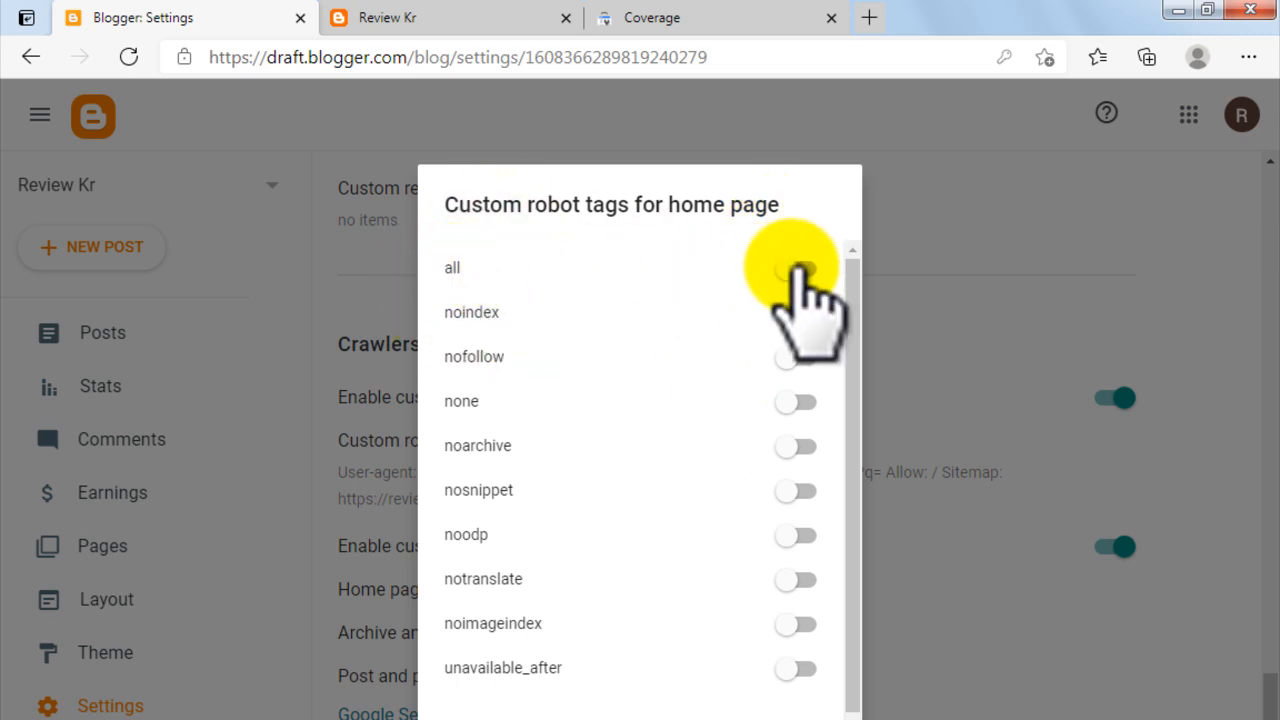
{"action": "left_click", "coordinate": [793, 267]}
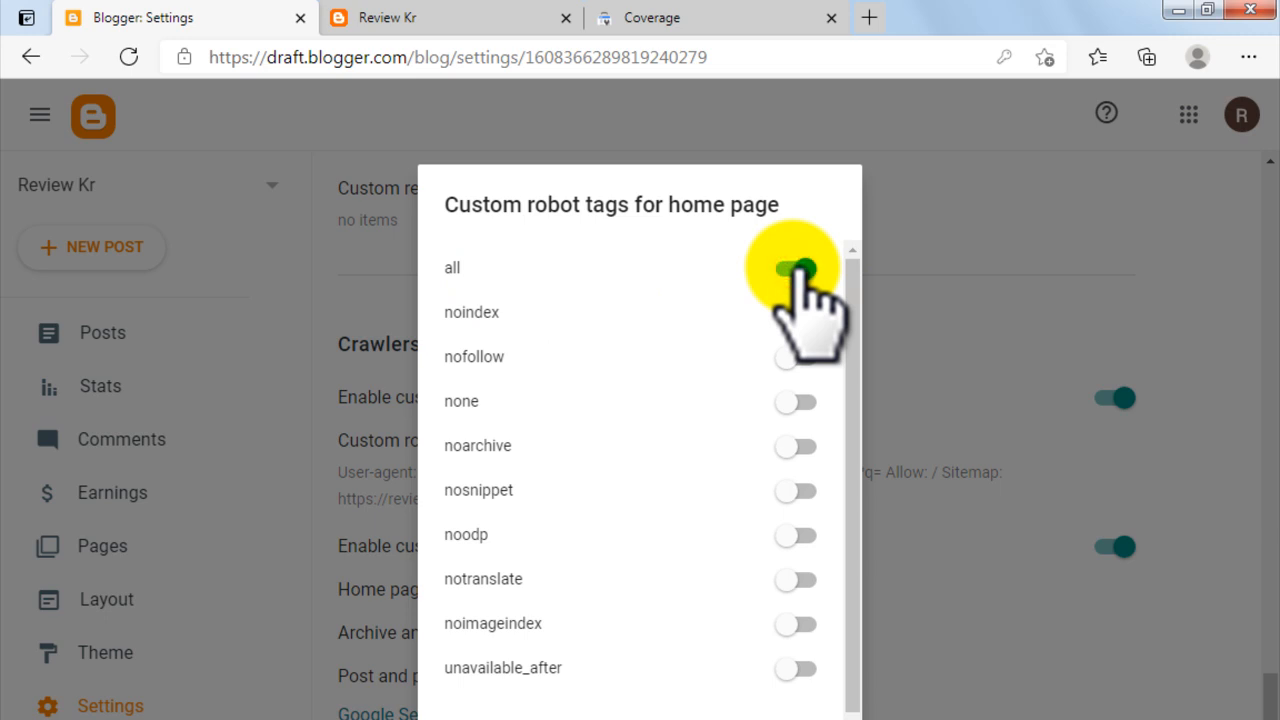
{"action": "left_click_drag", "start_coordinate": [470, 535], "coordinate": [488, 535]}
{"action": "left_click", "coordinate": [466, 534]}
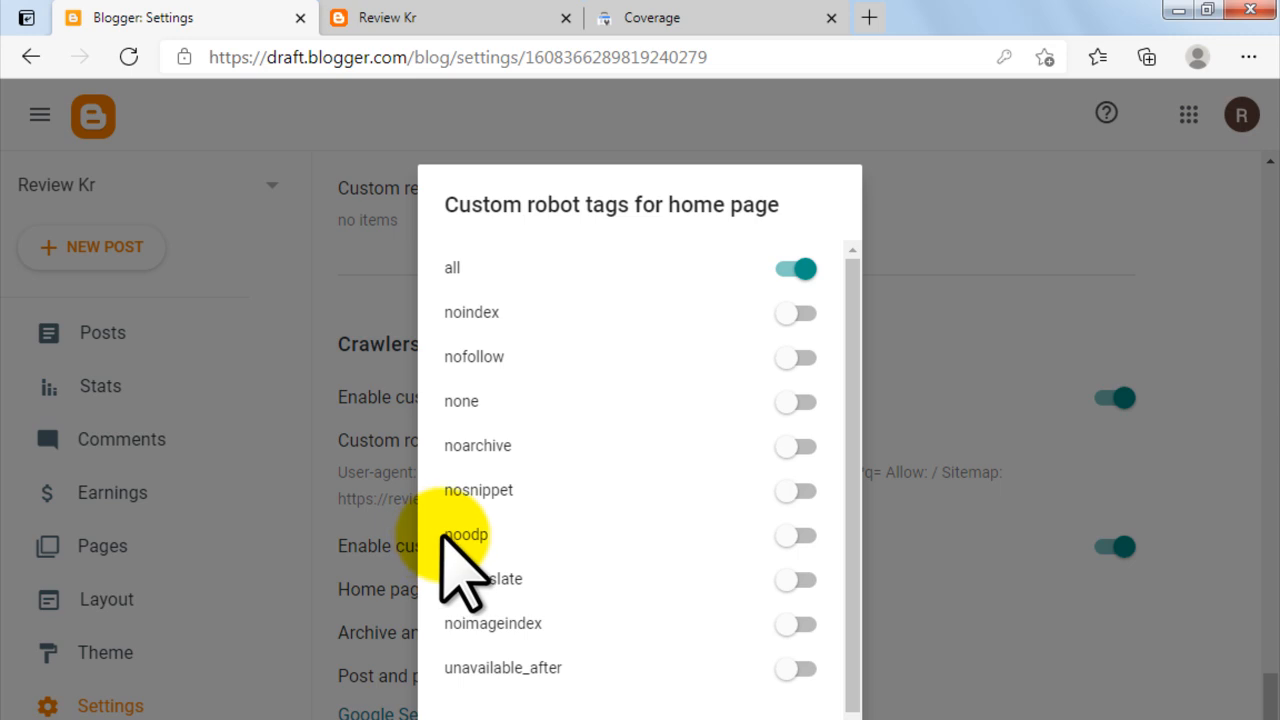
{"action": "left_click", "coordinate": [806, 537]}
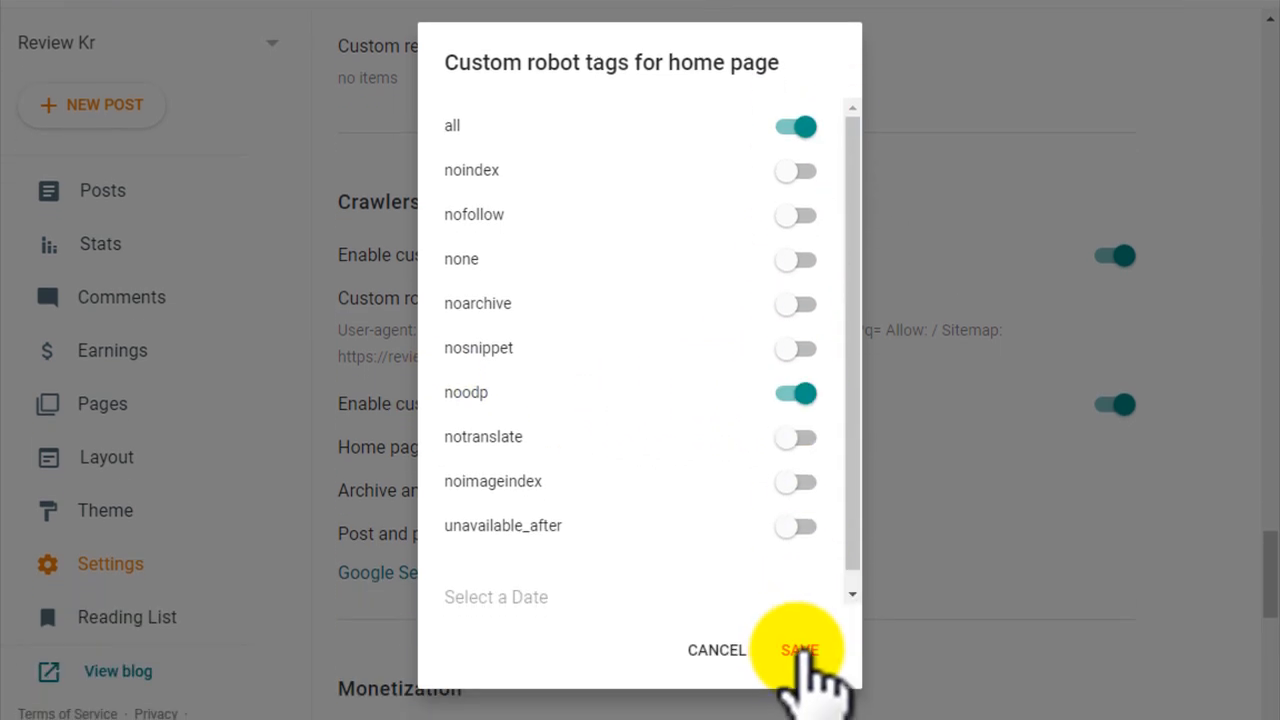
{"action": "left_click", "coordinate": [805, 655]}
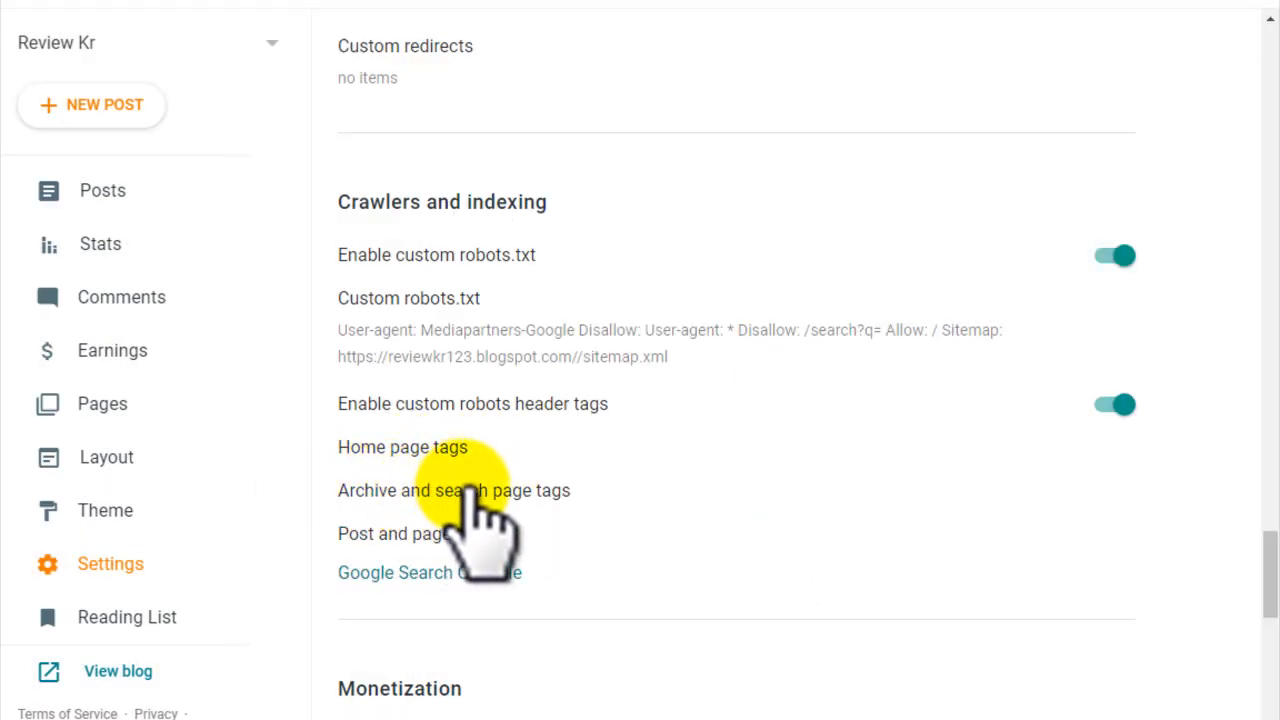
Enable the noindex and noodp tags in the custom robot tags for archive and search pages and save them.
{"action": "left_click", "coordinate": [543, 490]}
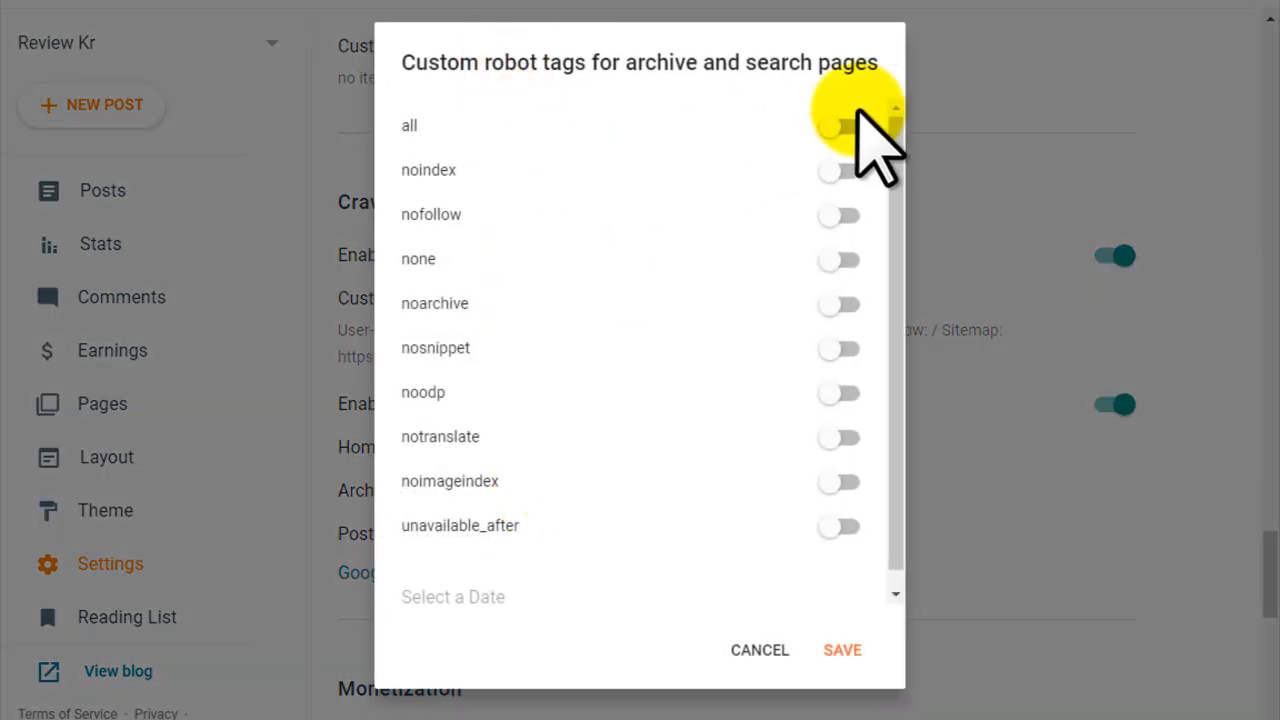
{"action": "left_click", "coordinate": [403, 173]}
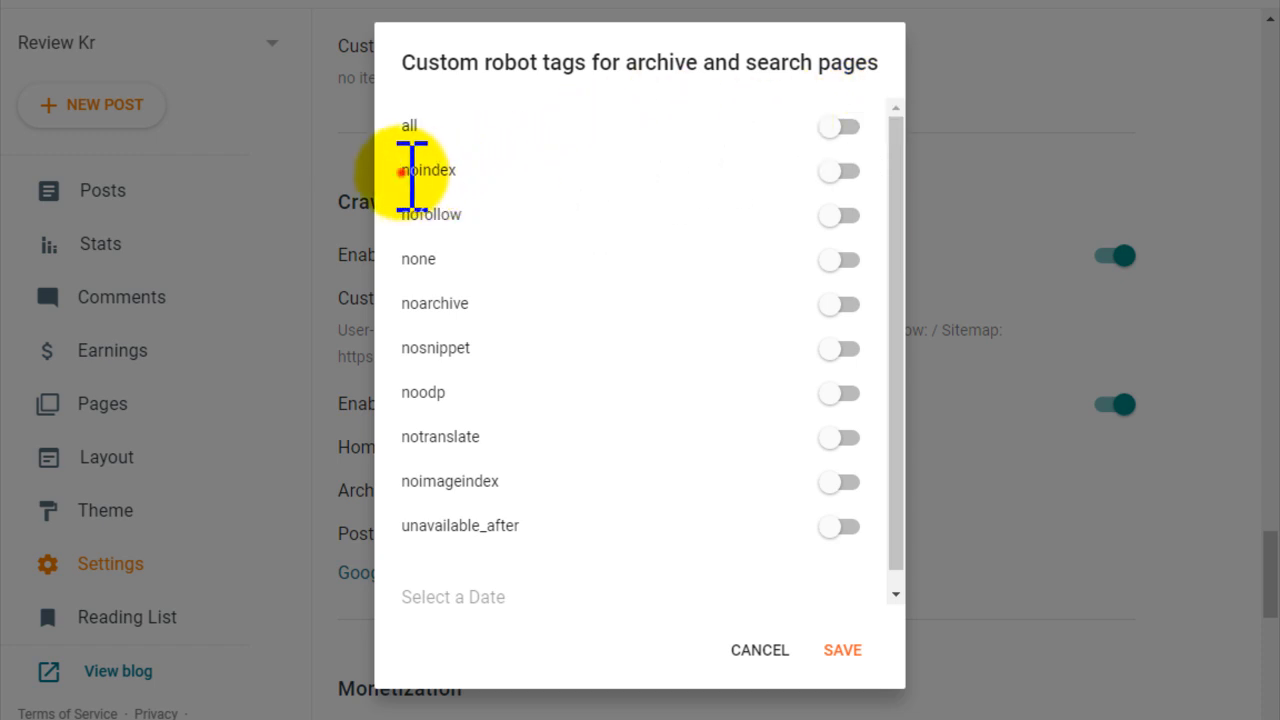
{"action": "double_click", "coordinate": [412, 172]}
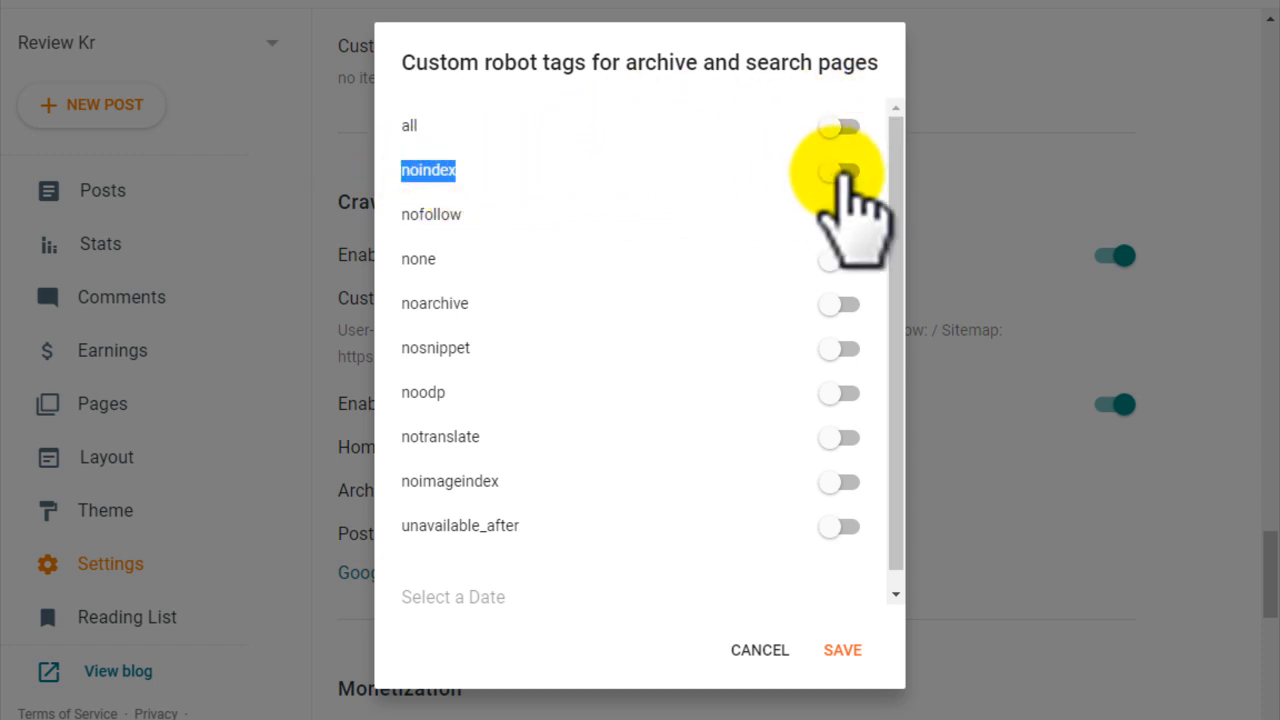
{"action": "left_click", "coordinate": [838, 172]}
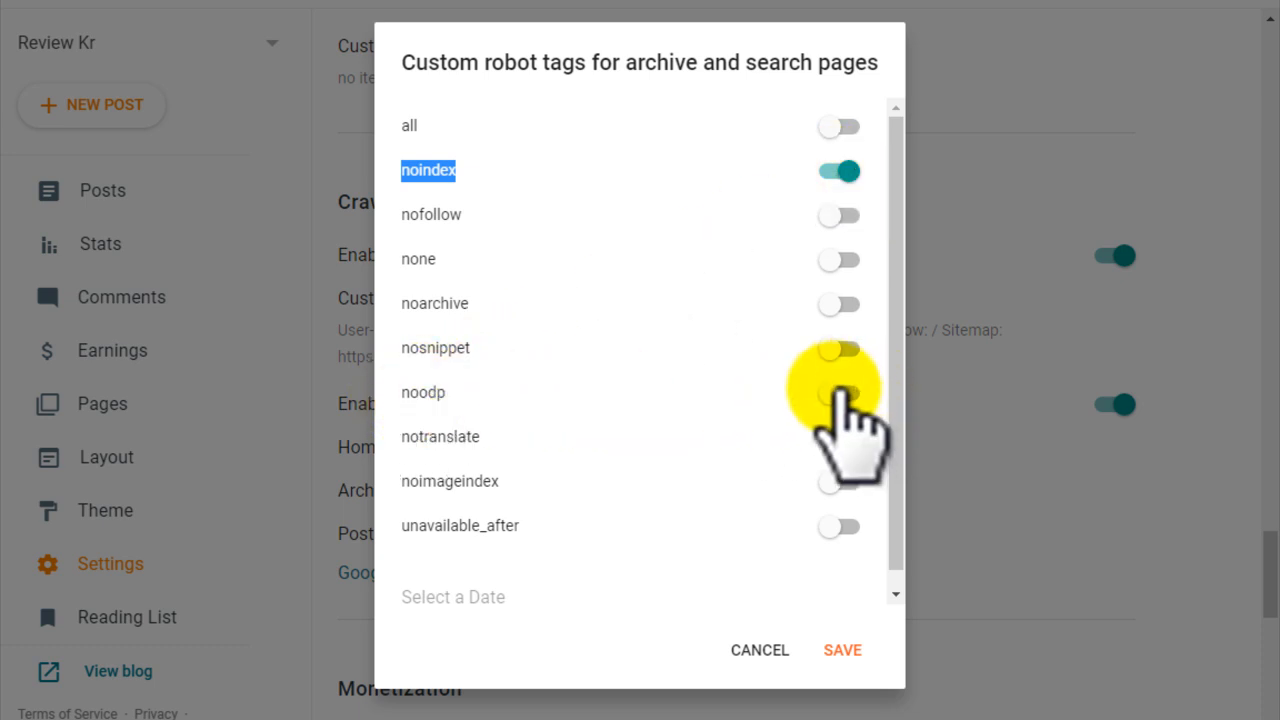
{"action": "left_click", "coordinate": [838, 393]}
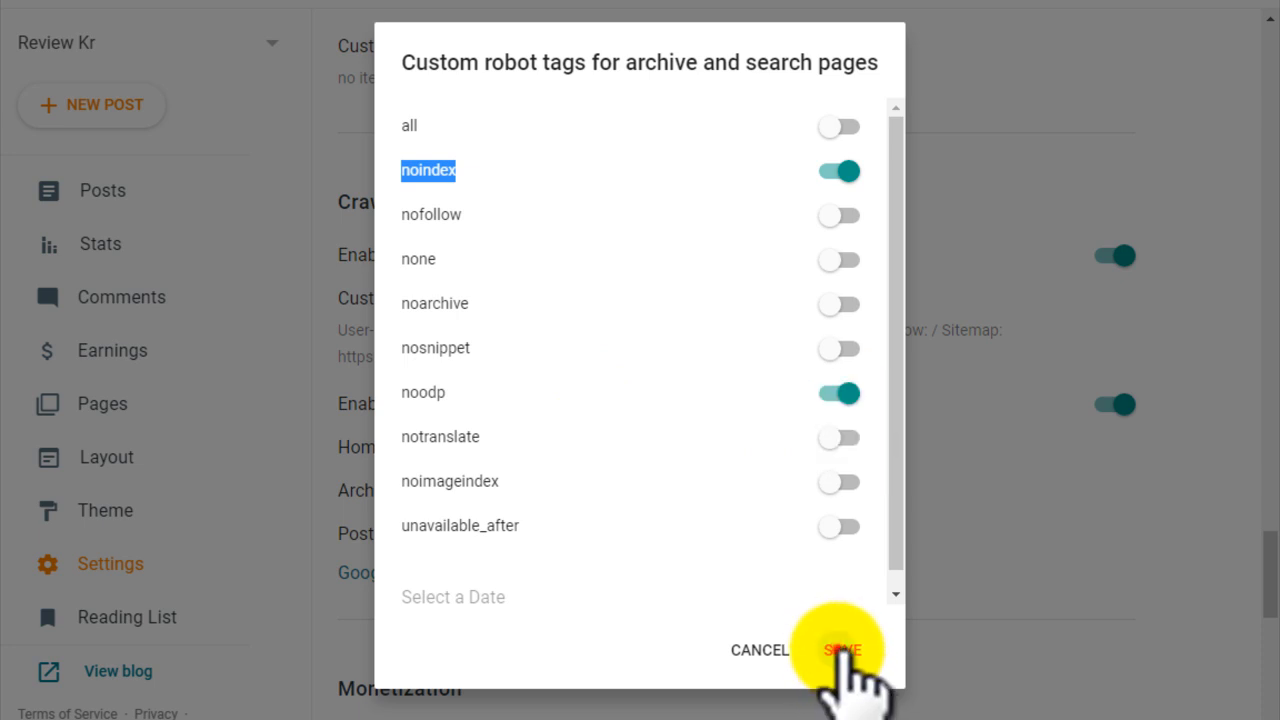
{"action": "left_click", "coordinate": [840, 650]}
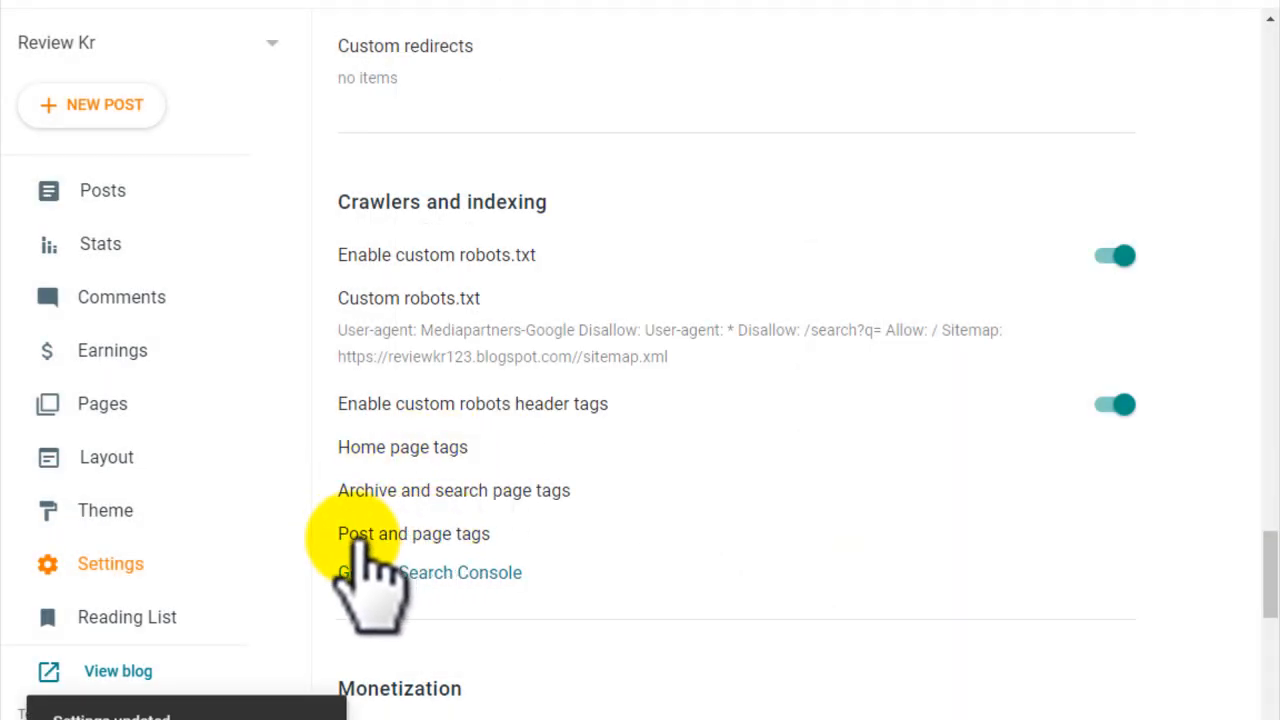
Enable the all and noodp tags in the custom robot tags for posts and pages and save them.
{"action": "left_click", "coordinate": [457, 535]}
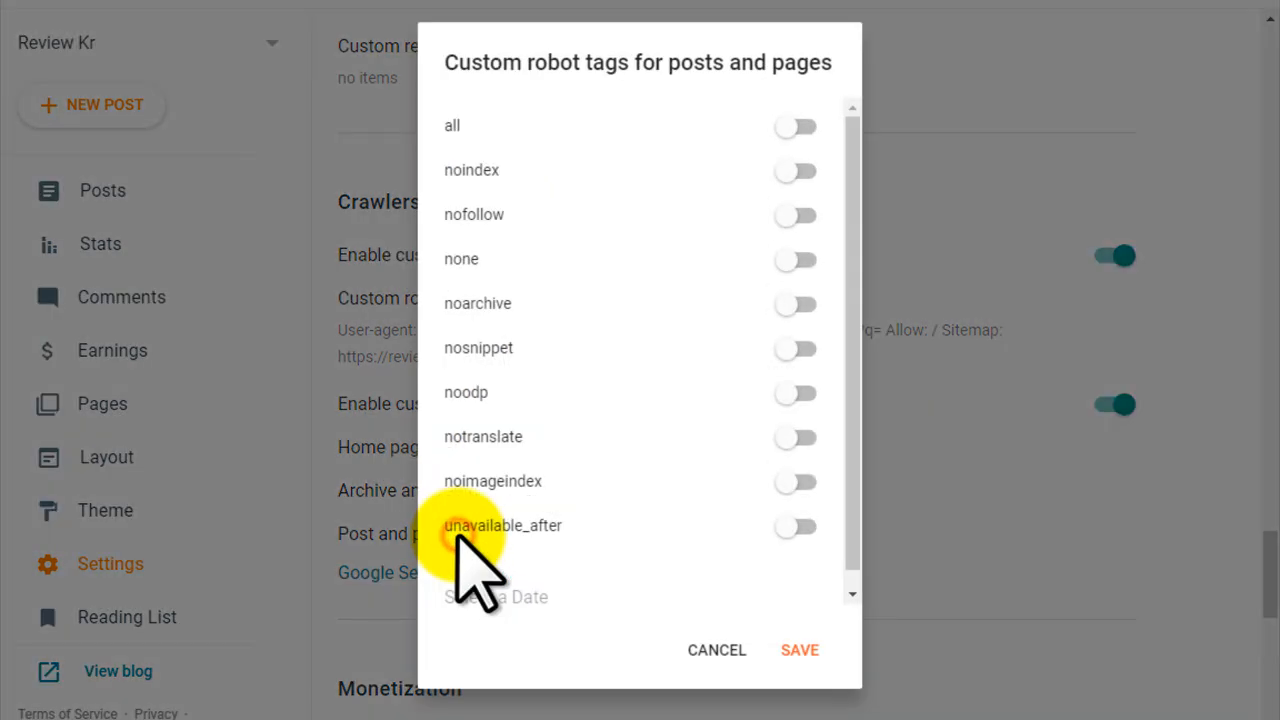
{"action": "left_click", "coordinate": [802, 125]}
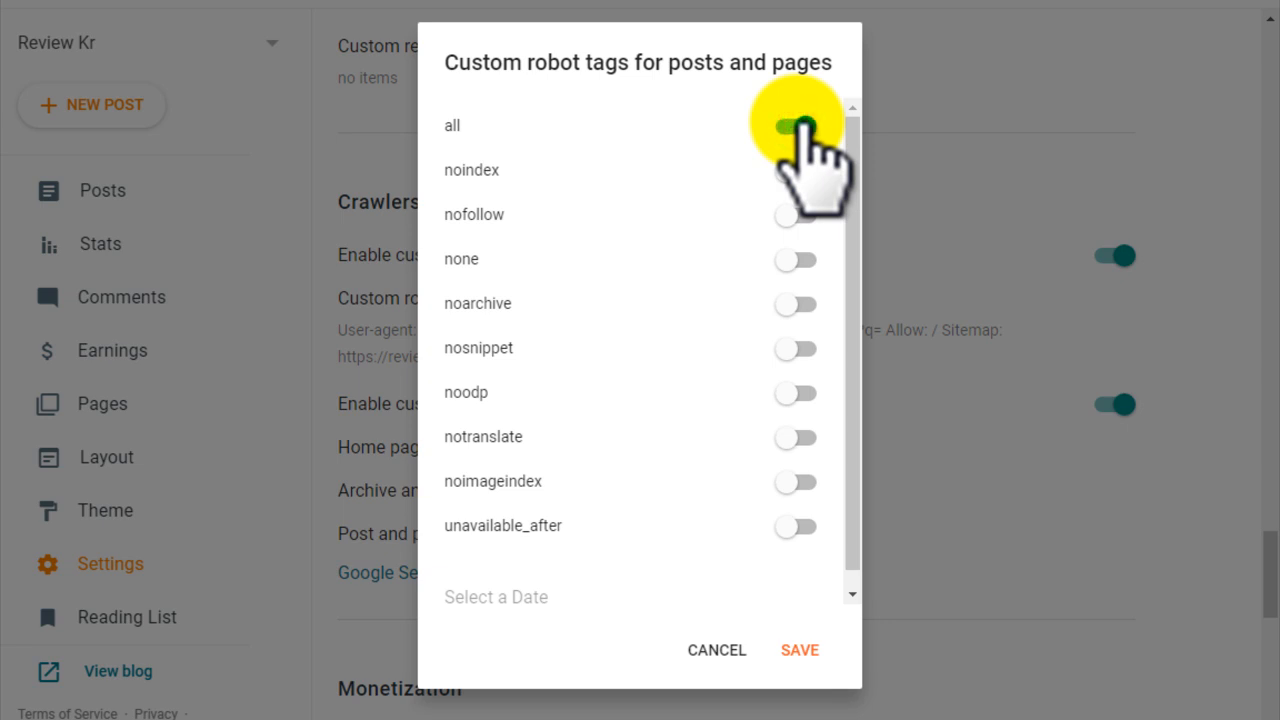
{"action": "left_click", "coordinate": [797, 393]}
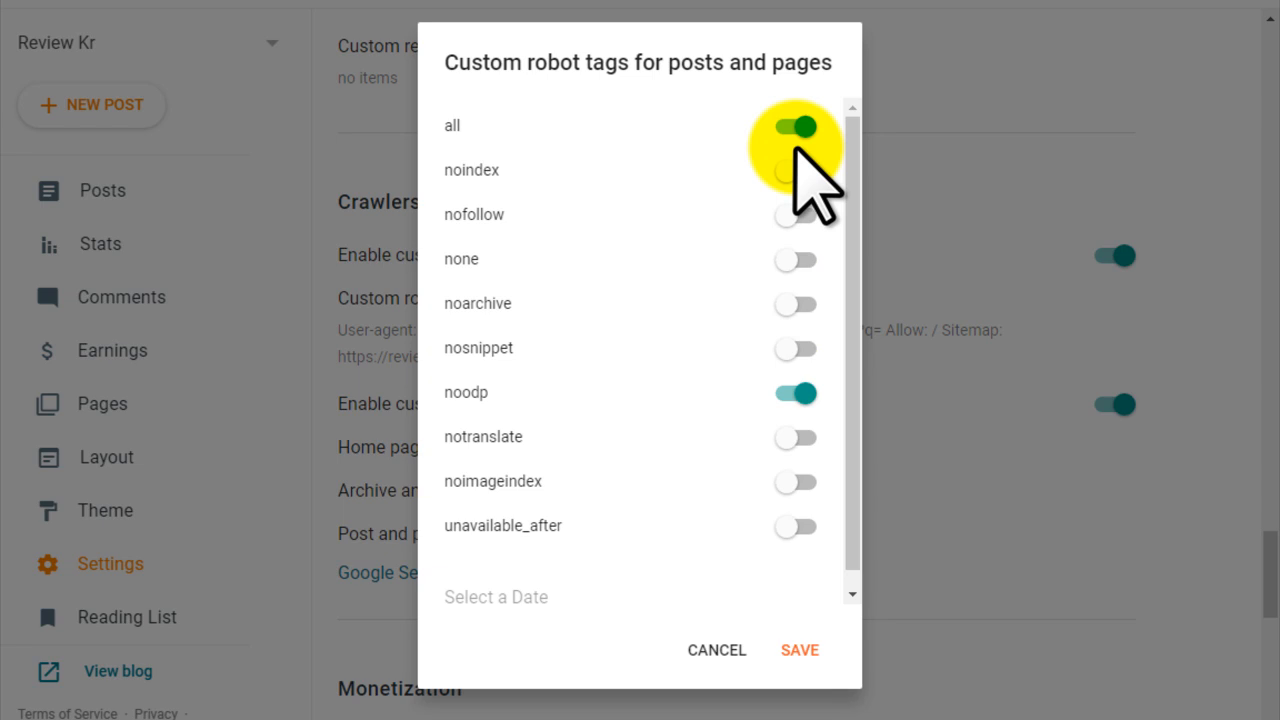
{"action": "left_click", "coordinate": [800, 652]}
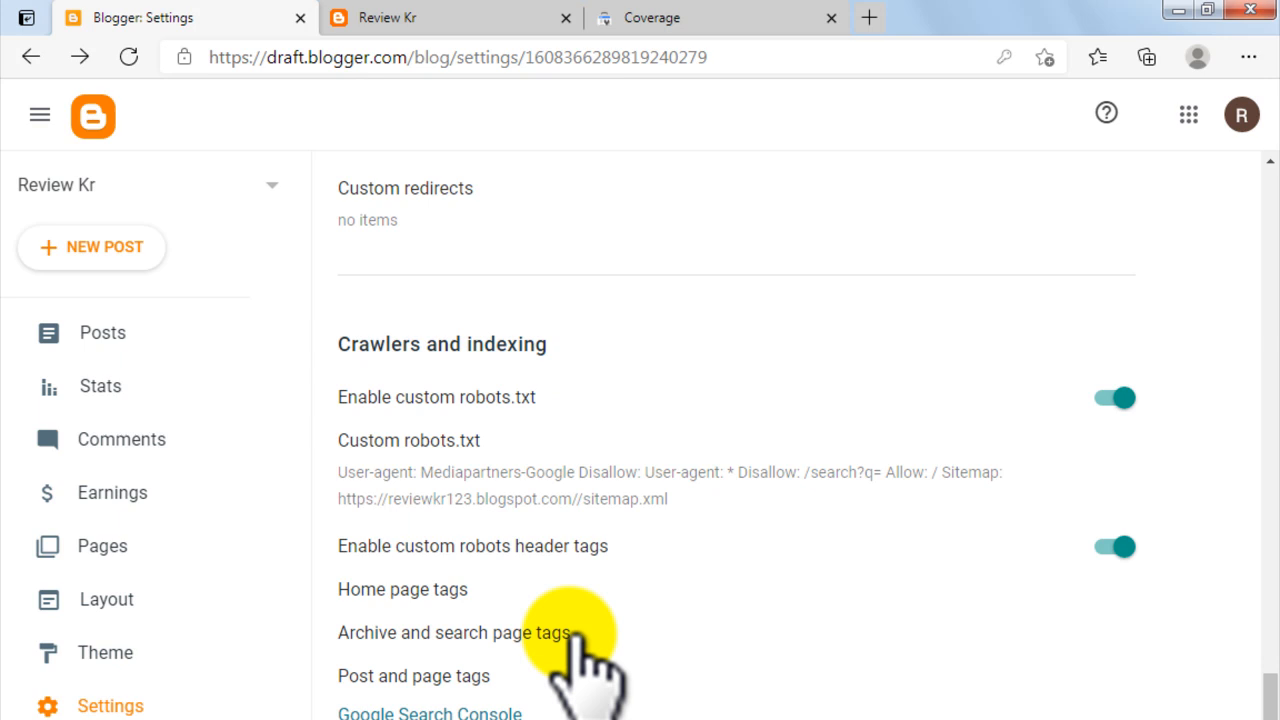
Switch to Google Search Console, check the Coverage report and the Overview, and open the Sitemaps page.
{"action": "left_click", "coordinate": [698, 18]}
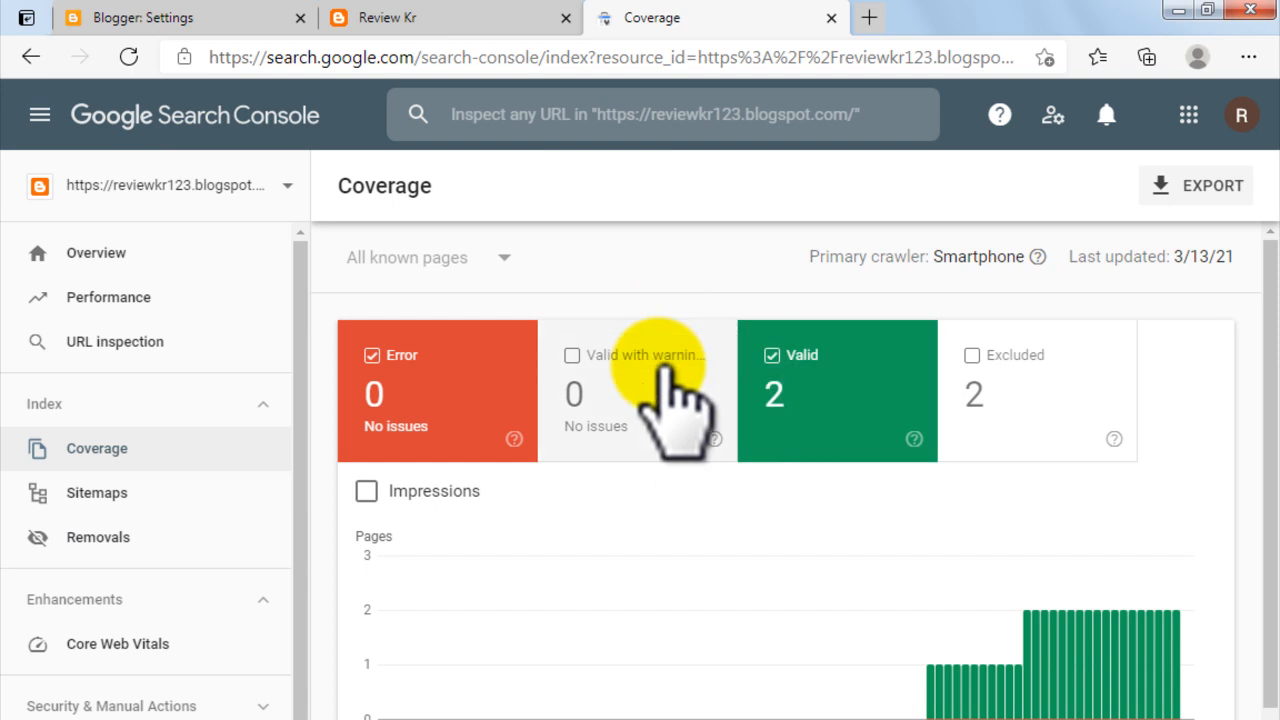
{"action": "left_click", "coordinate": [207, 130]}
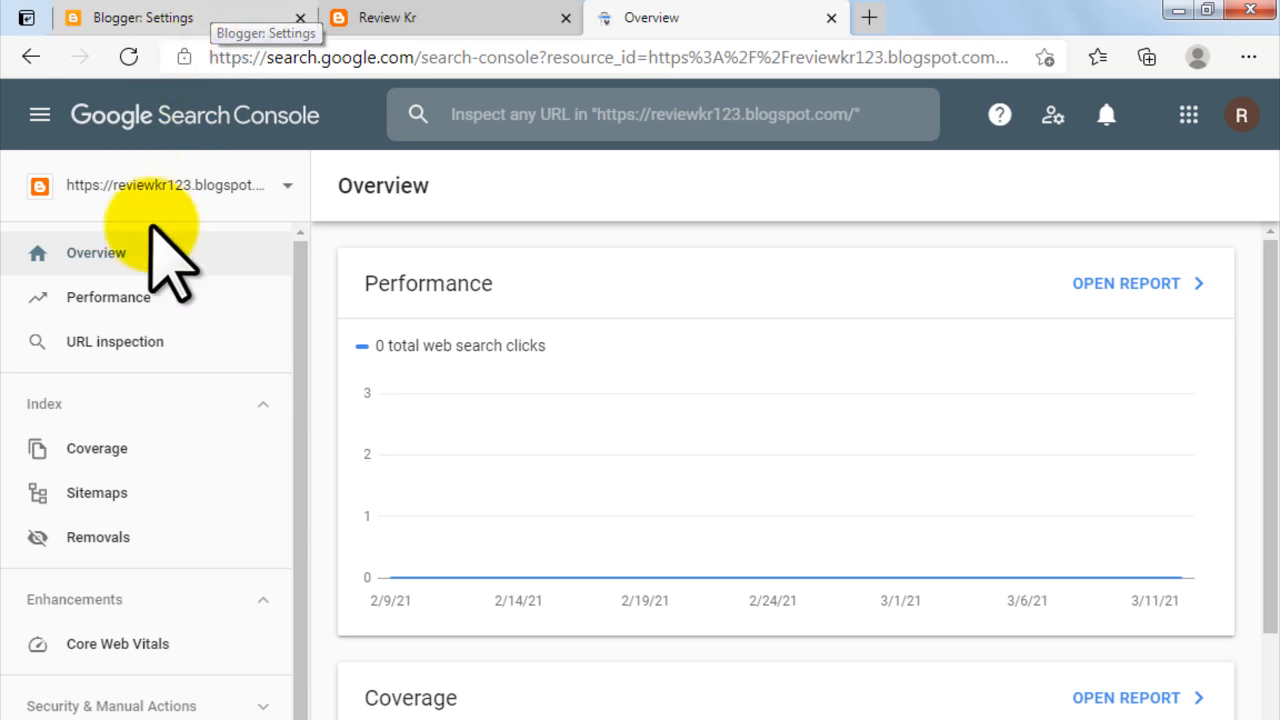
{"action": "left_click", "coordinate": [120, 505]}
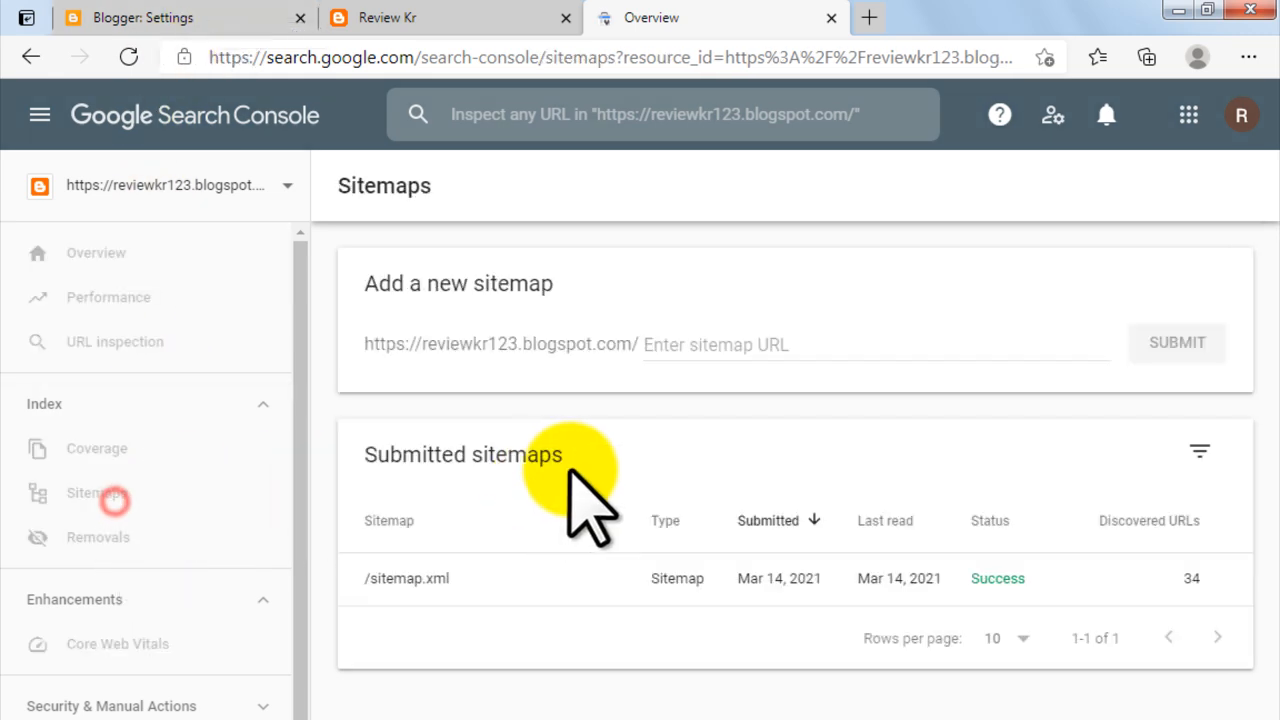
Recheck the Crawlers and indexing section in the Blogger settings, and return to Search Console's Sitemaps page.
{"action": "left_click", "coordinate": [148, 15]}
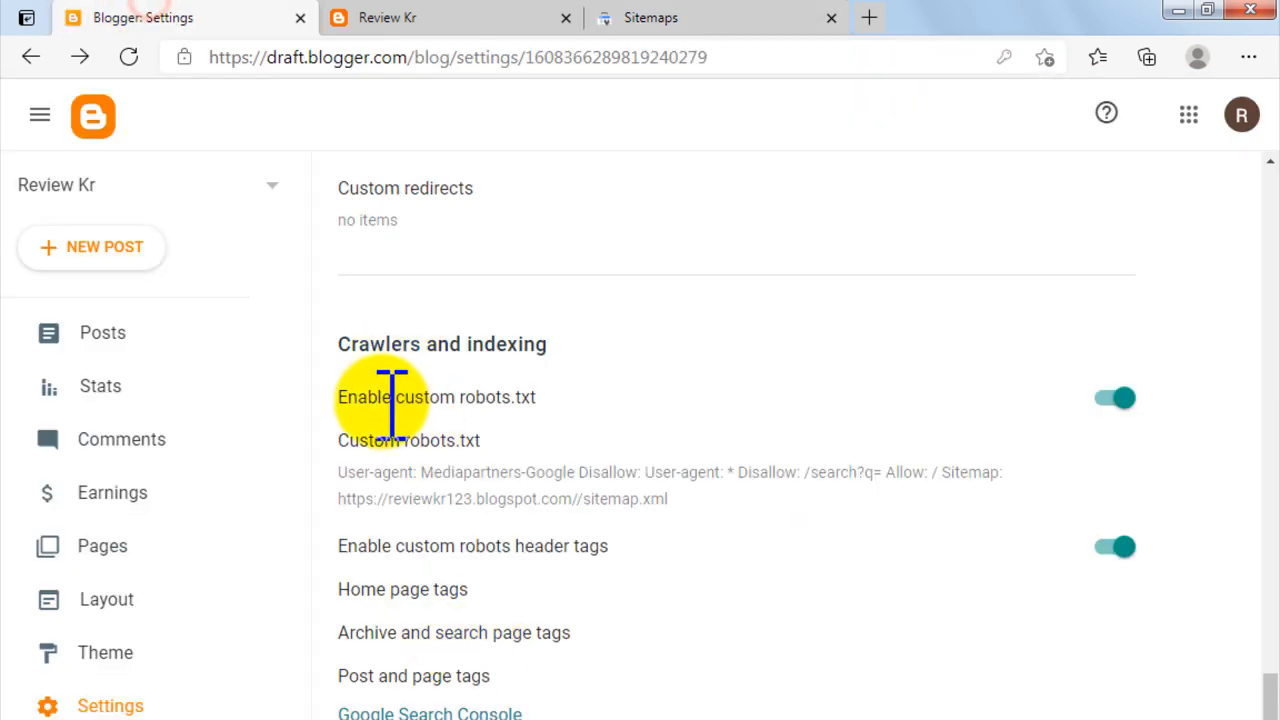
{"action": "left_click_drag", "start_coordinate": [333, 343], "coordinate": [370, 343]}
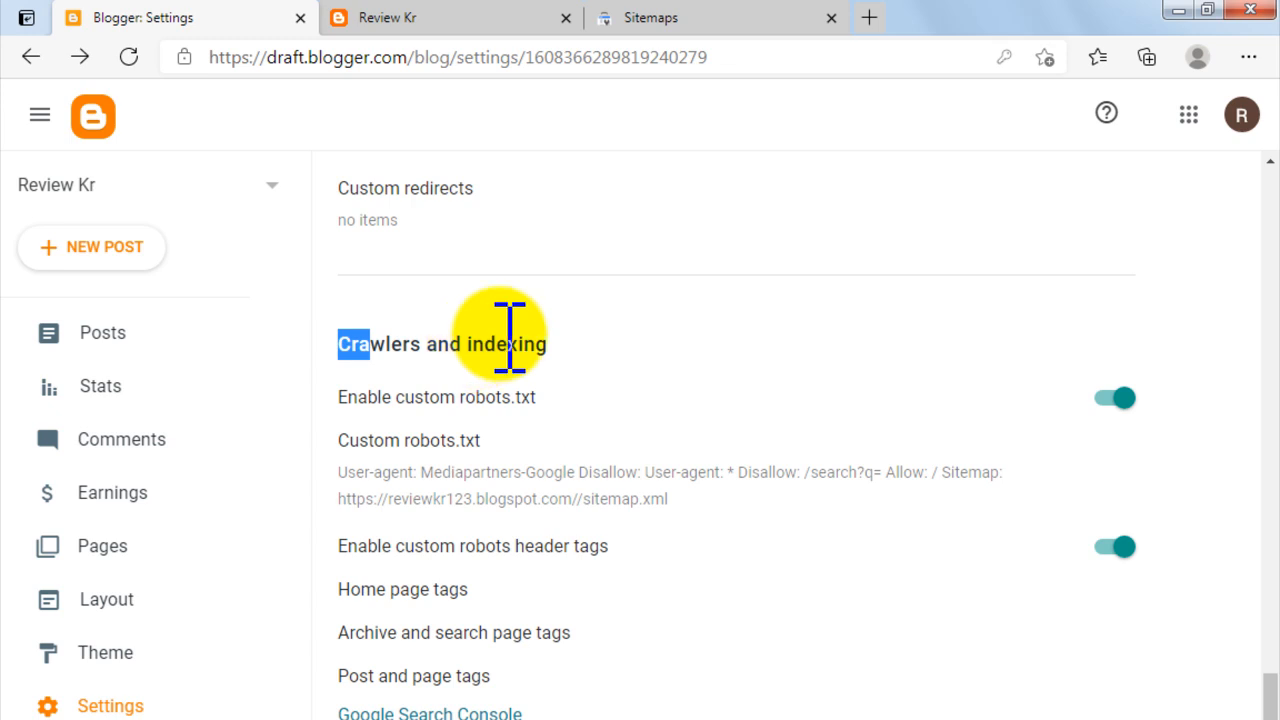
{"action": "left_click", "coordinate": [635, 20]}
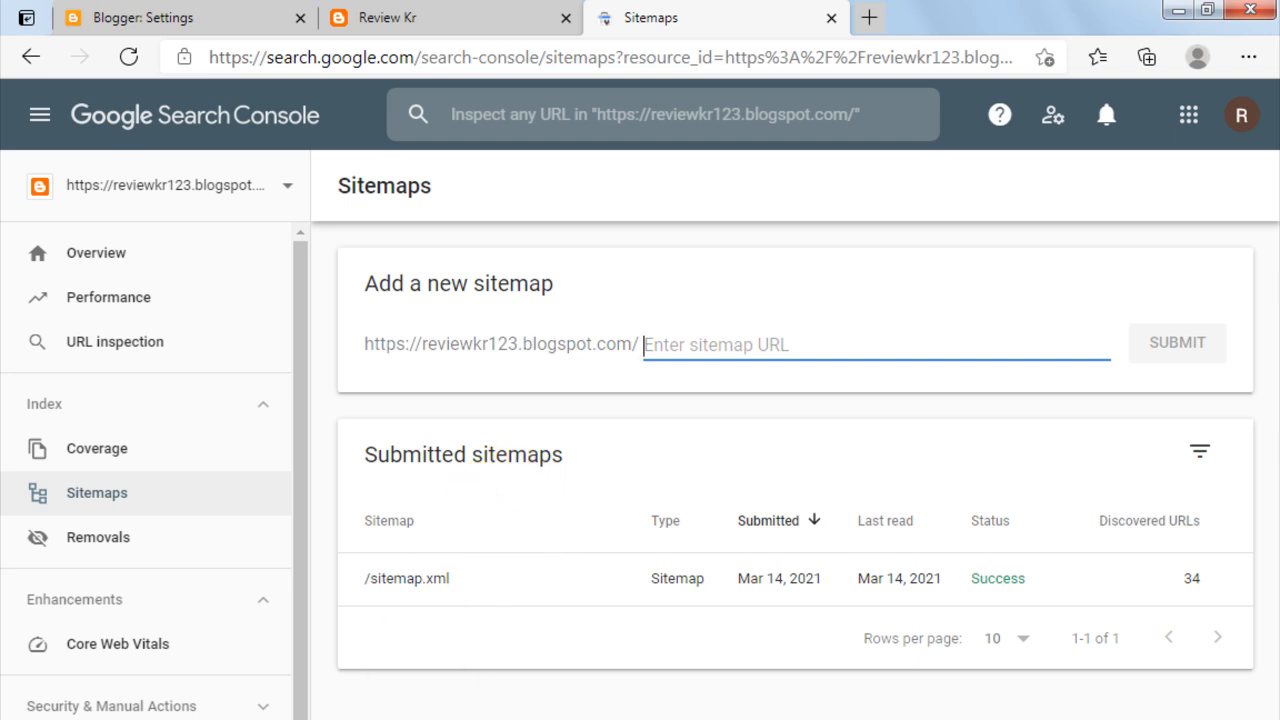
Switch to the IT4ALL channel on YouTube, subscribe to it and set its notifications to All.
{"action": "left_click", "coordinate": [230, 700]}
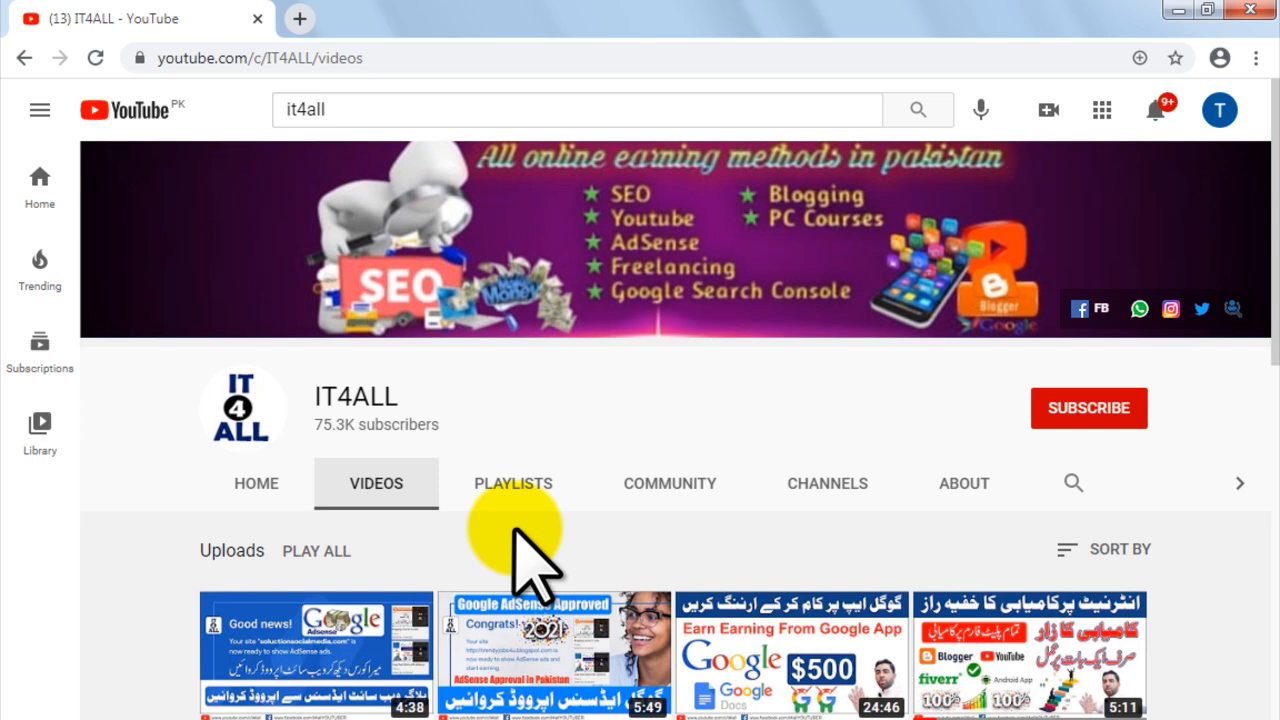
{"action": "left_click", "coordinate": [1130, 410]}
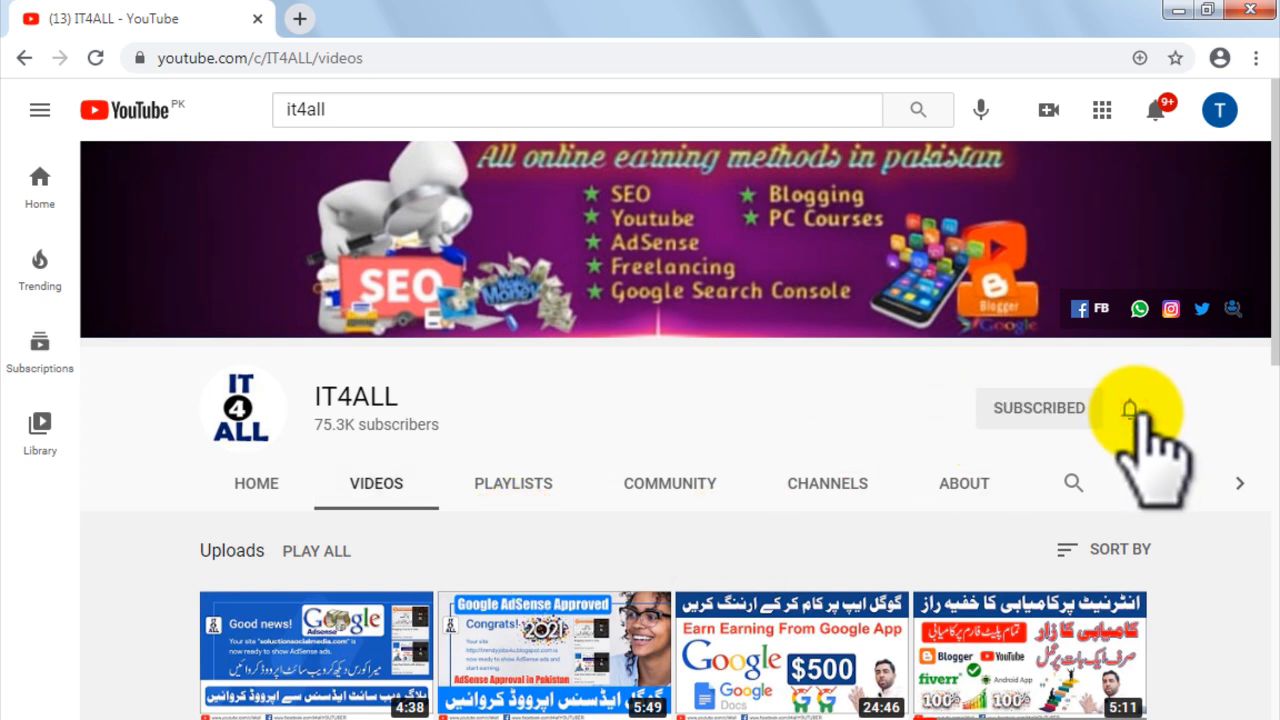
{"action": "left_click", "coordinate": [1133, 411]}
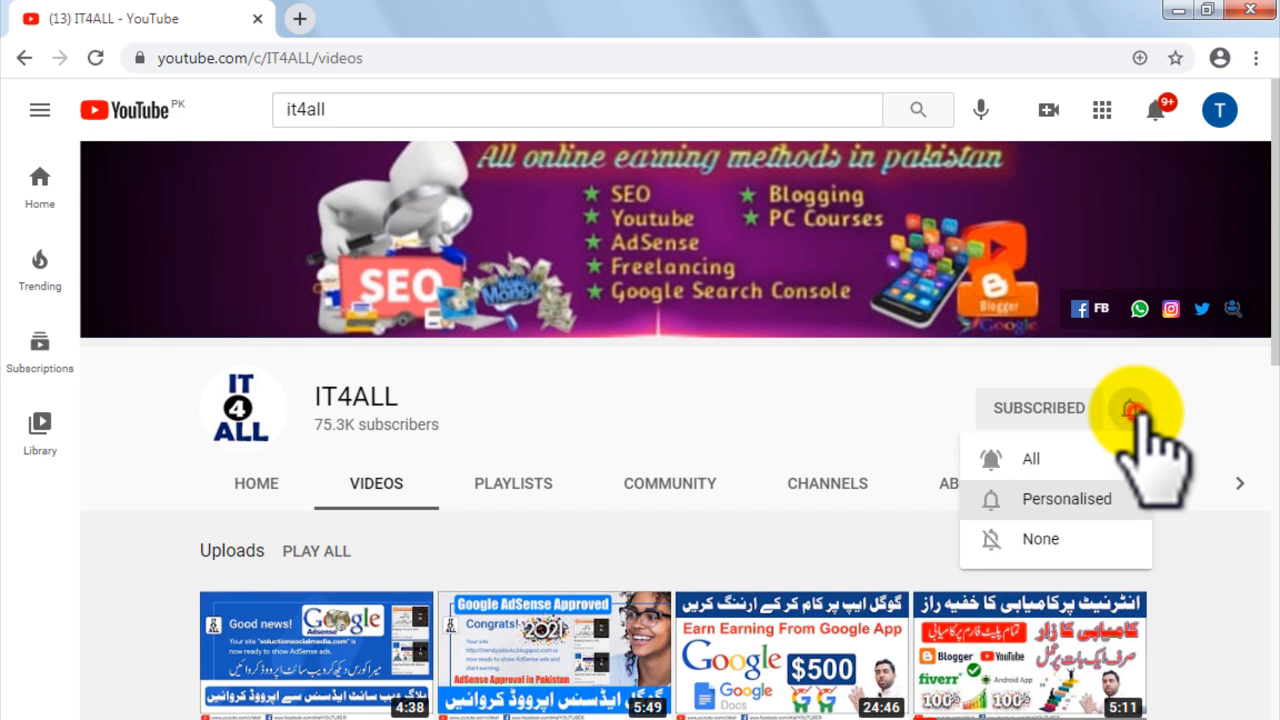
{"action": "left_click", "coordinate": [1063, 460]}
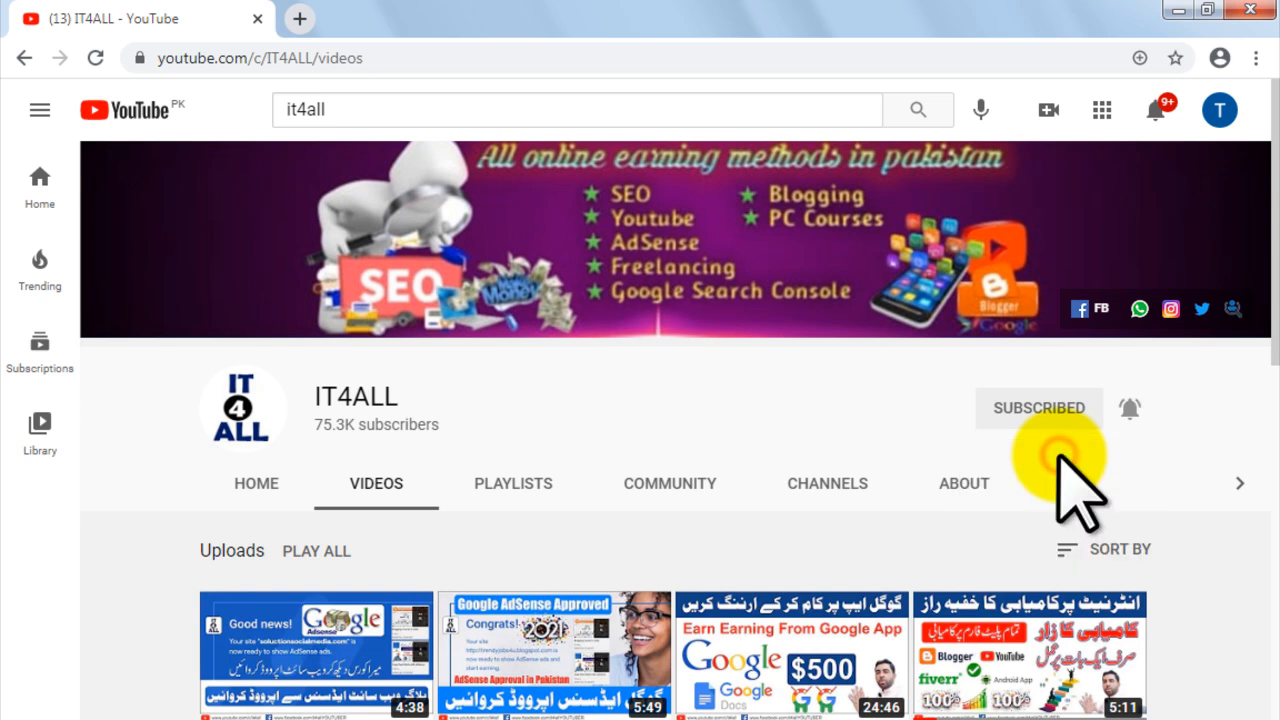
Open the IT4ALL channel's playlists and look through them down to the Online Earning section.
{"action": "left_click", "coordinate": [497, 490]}
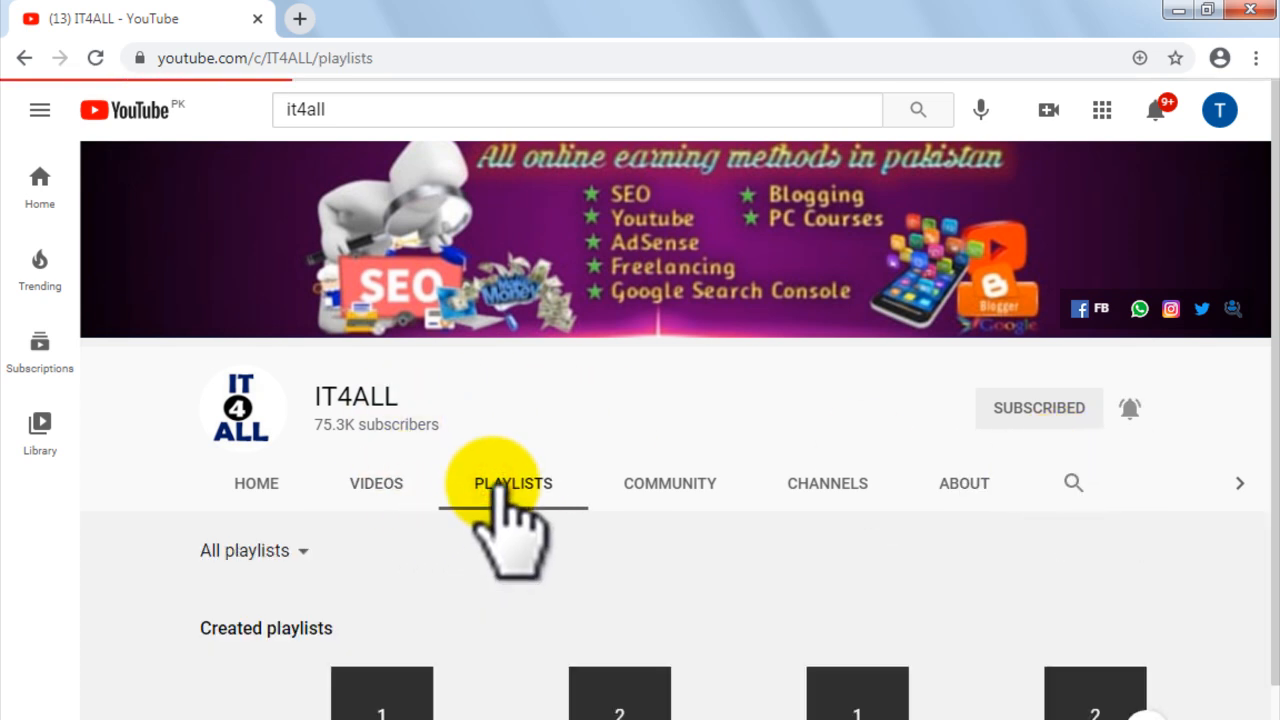
{"action": "scroll", "coordinate": [492, 484], "scroll_direction": "down", "scroll_amount": 8}
{"action": "scroll", "coordinate": [505, 522], "scroll_direction": "down", "scroll_amount": 2}
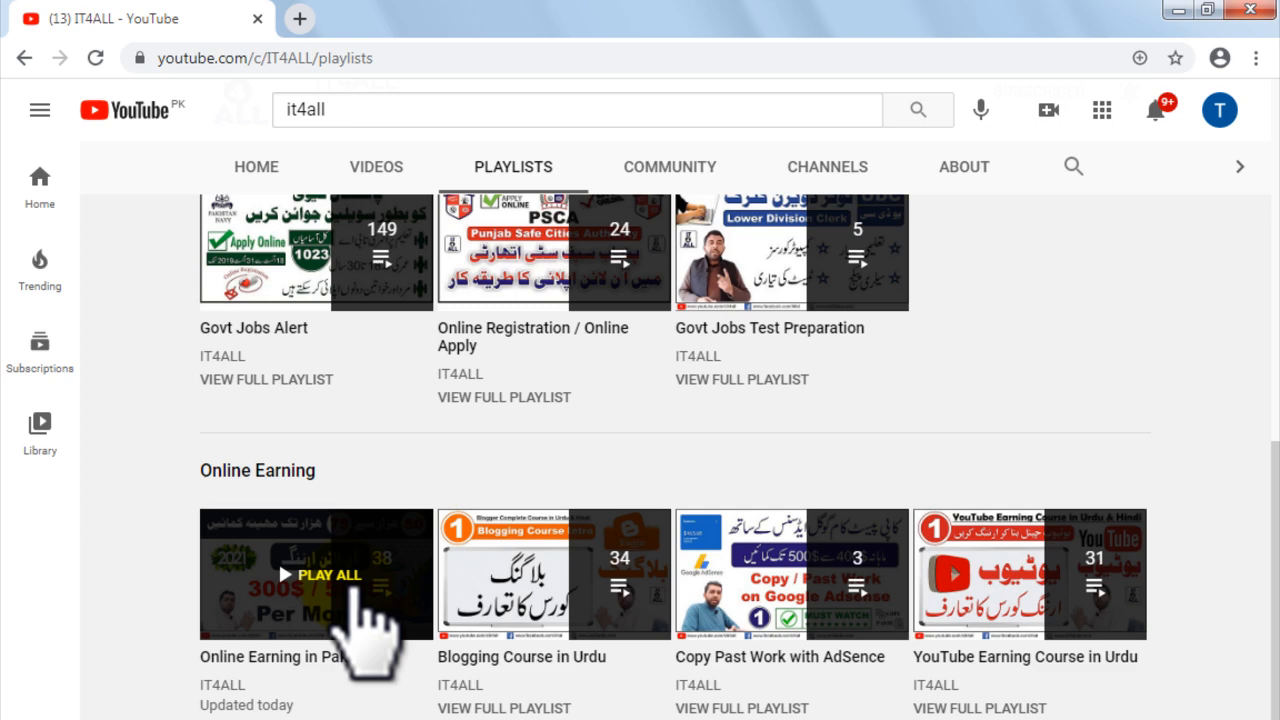
{"action": "scroll", "coordinate": [355, 590], "scroll_direction": "up", "scroll_amount": 6}
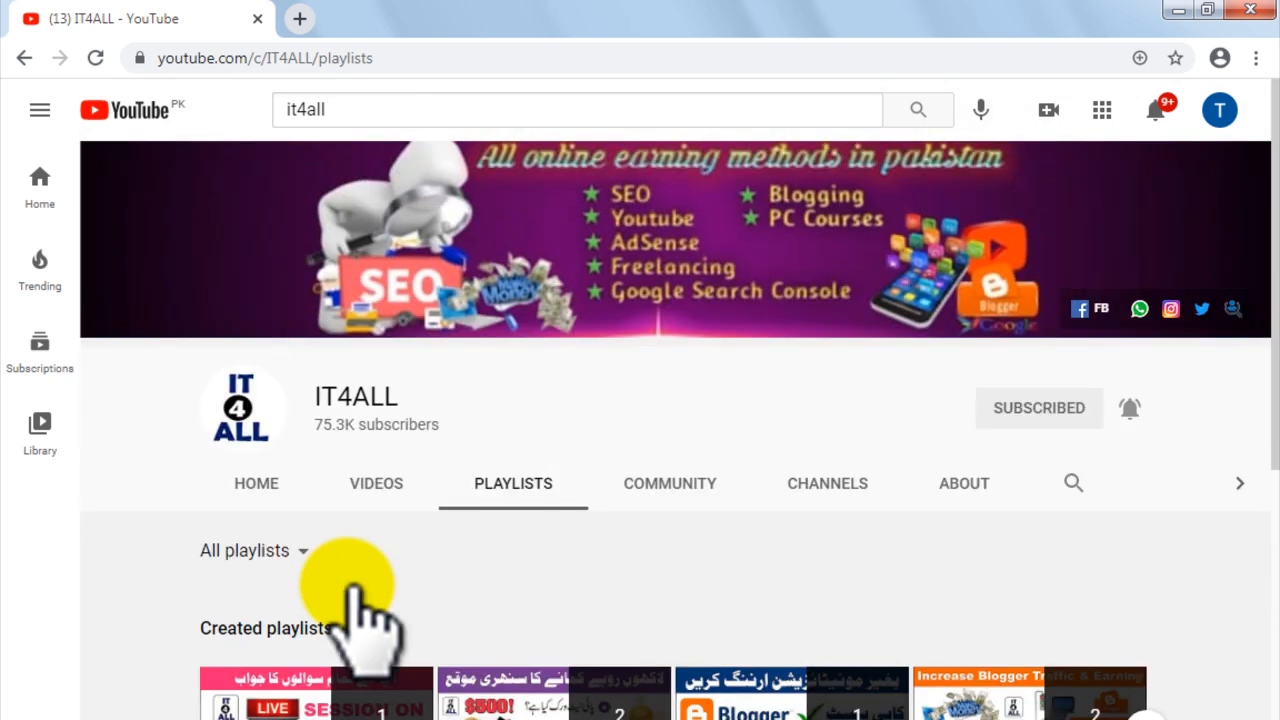